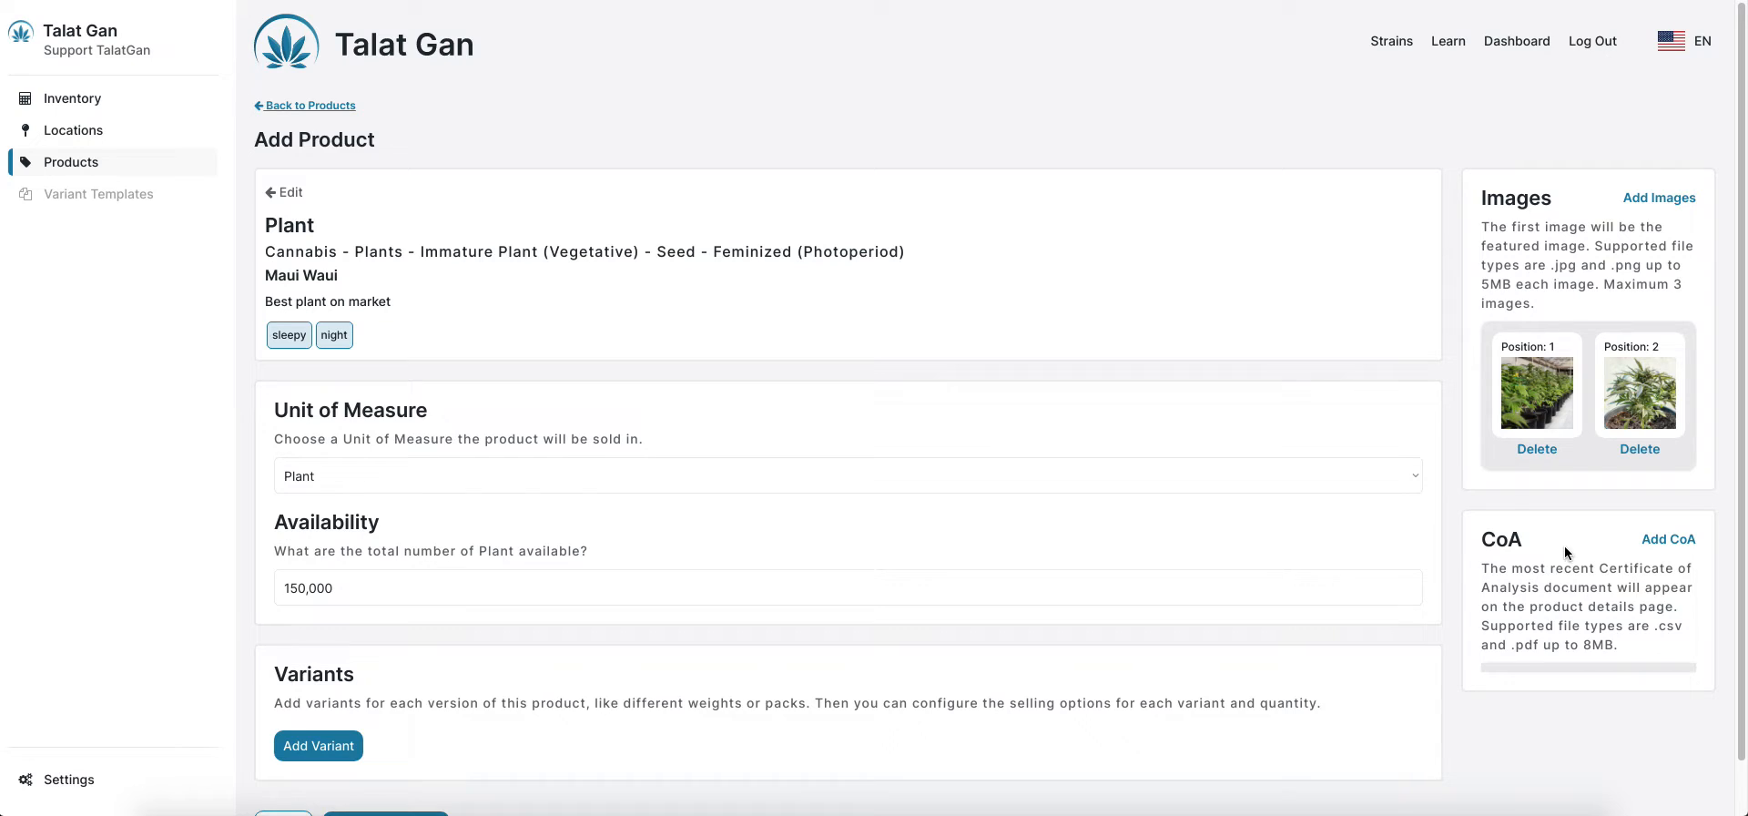
Step: Upload the CoA PDF from the Example Products folder as the Plant product's Certificate of Analysis
click(1658, 540)
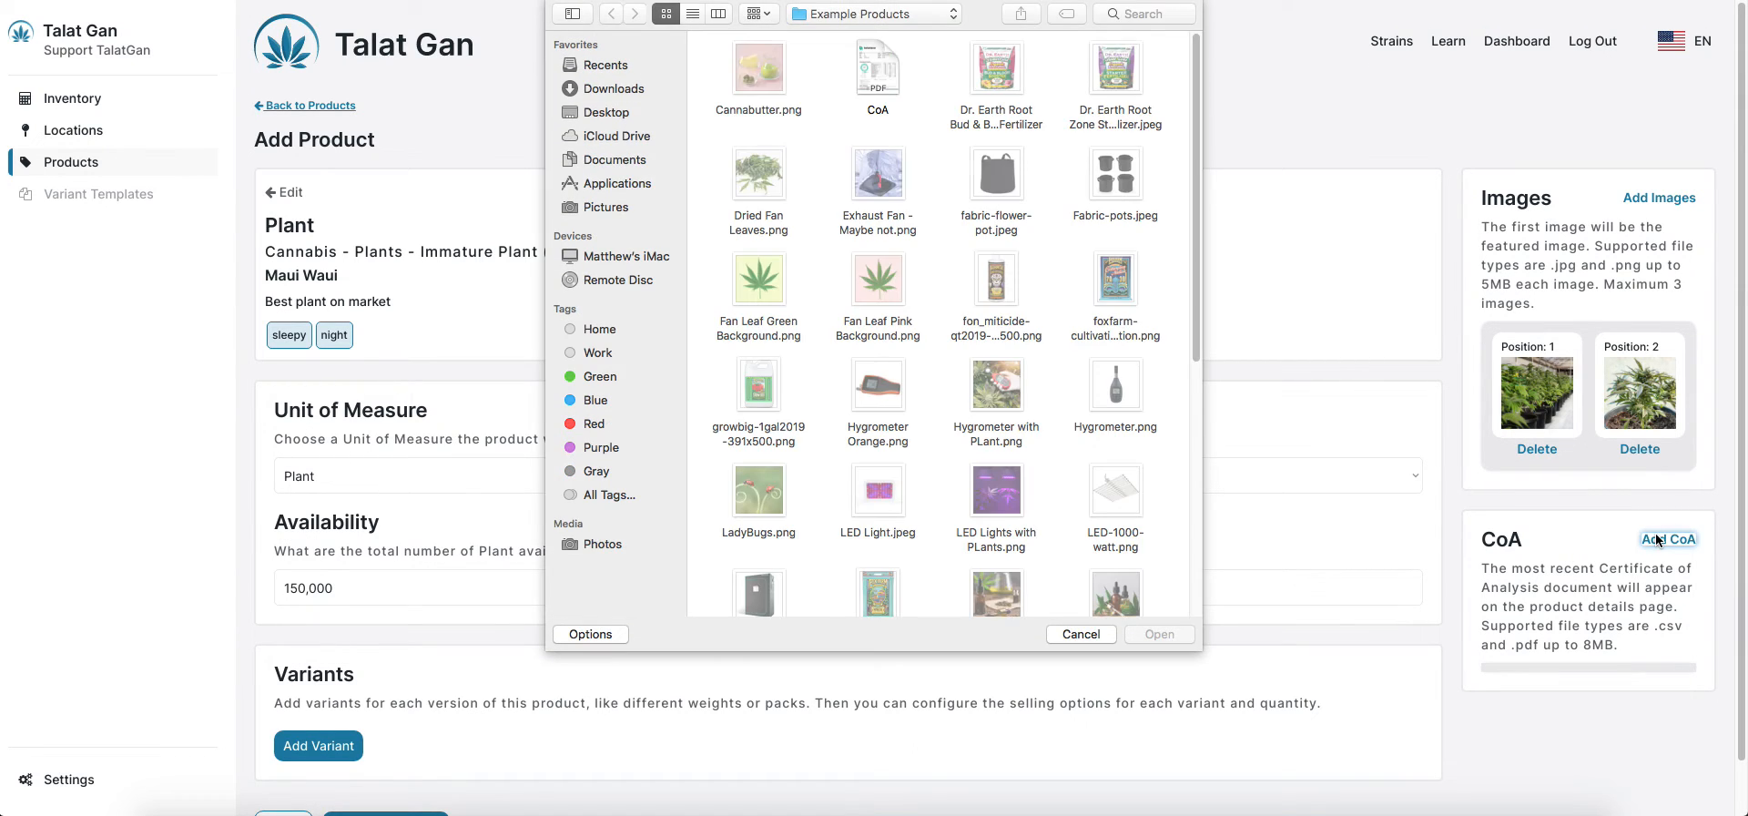
click(883, 84)
click(1154, 633)
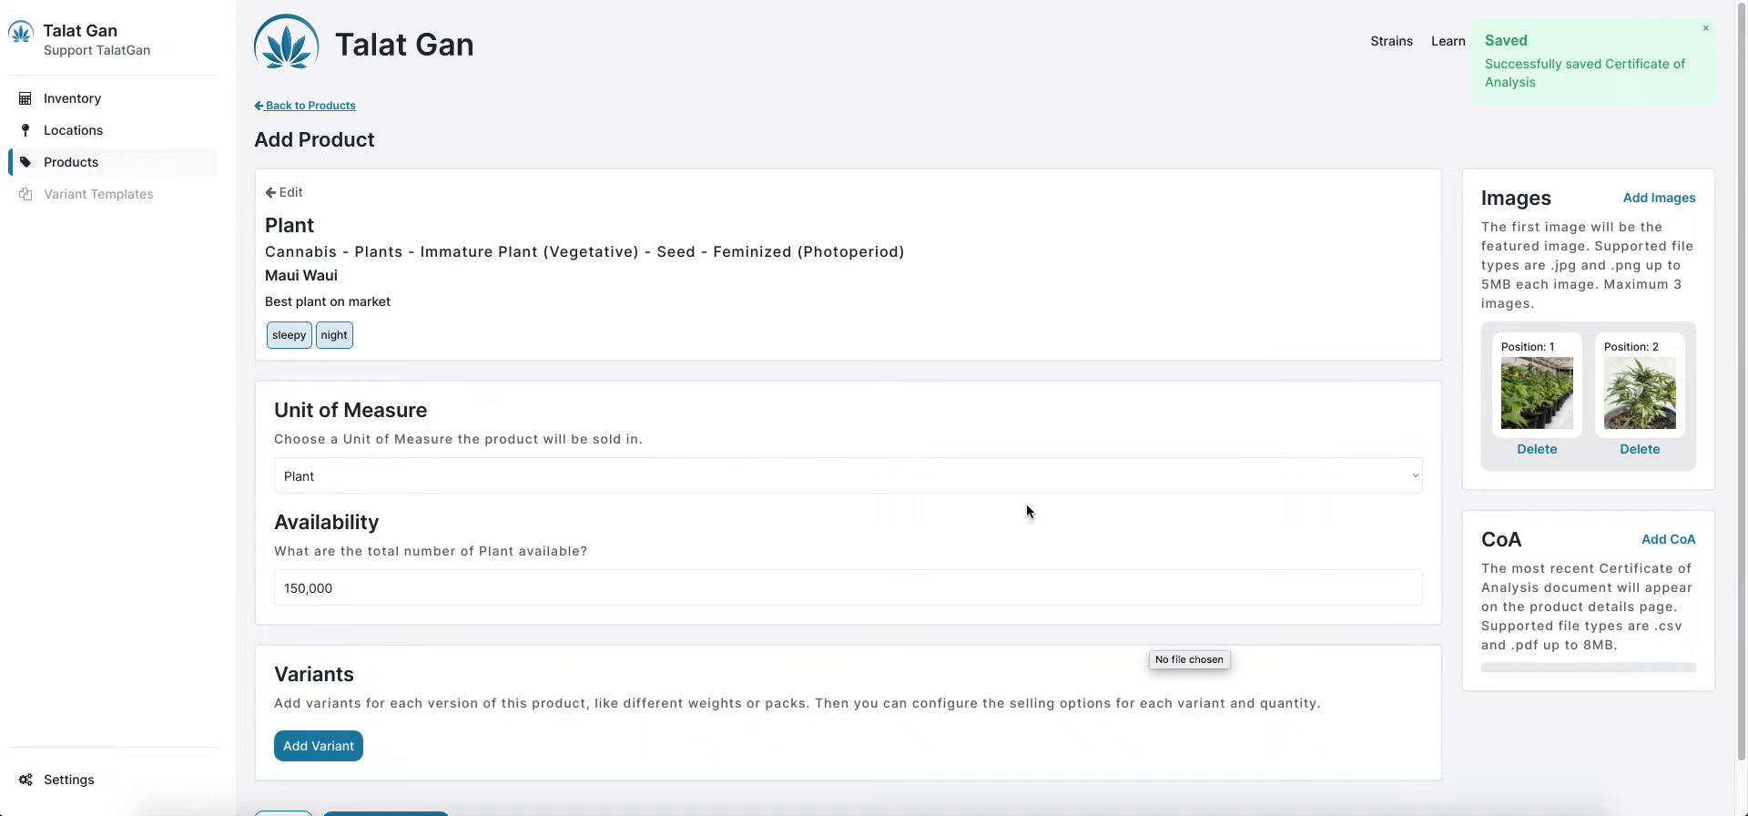
Step: Add a product variant named Single Plant with a quantity of 1
scroll(1030, 512, down, 2)
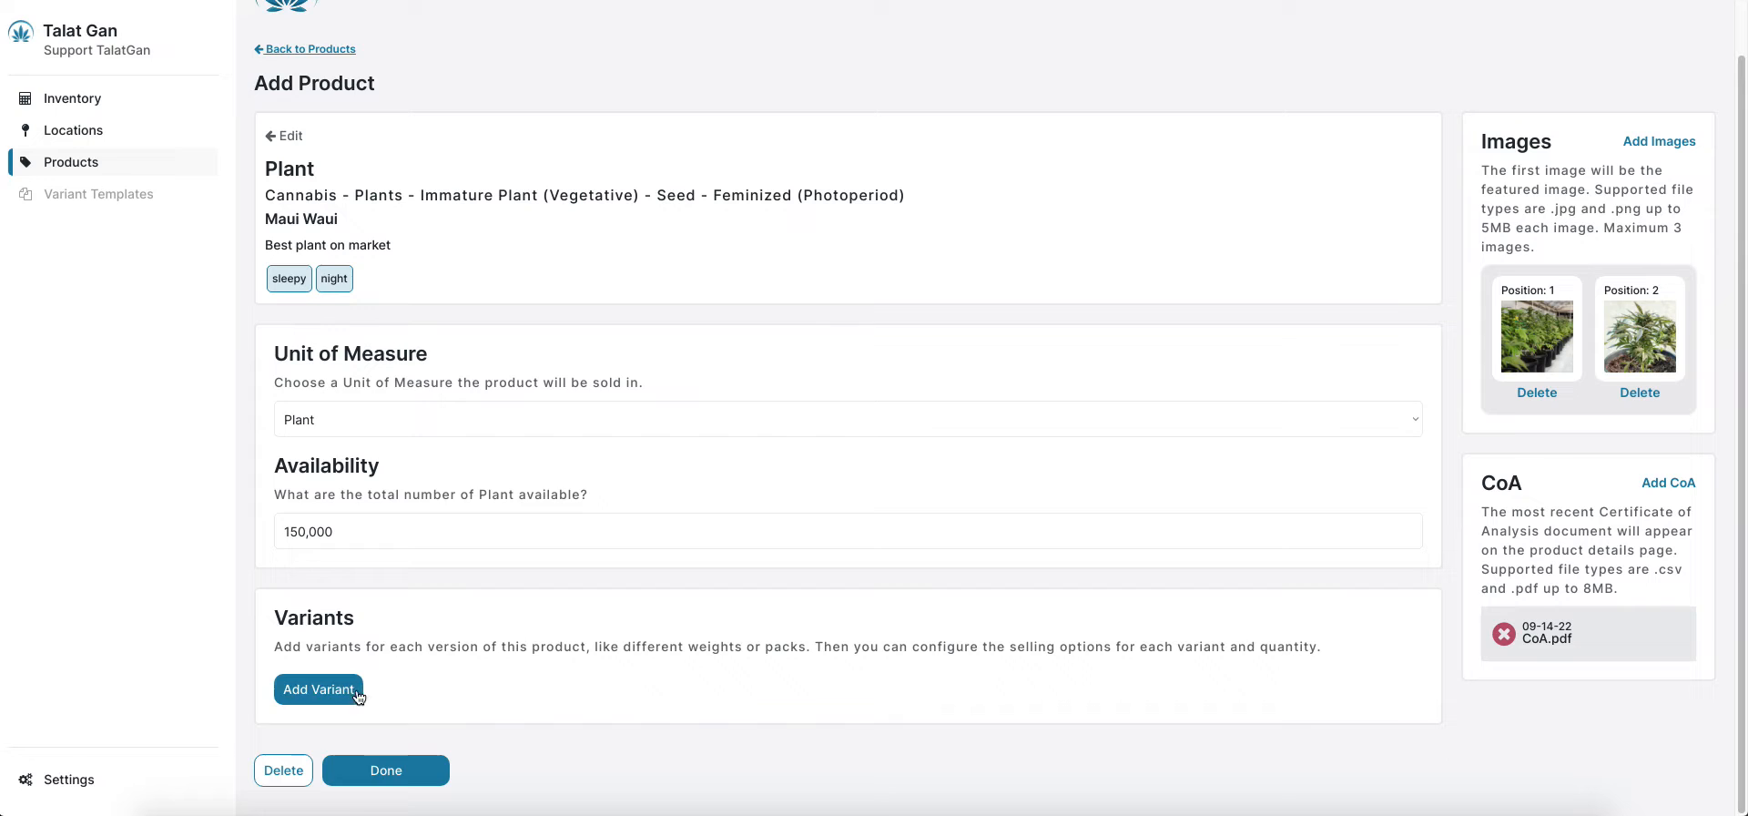
click(335, 692)
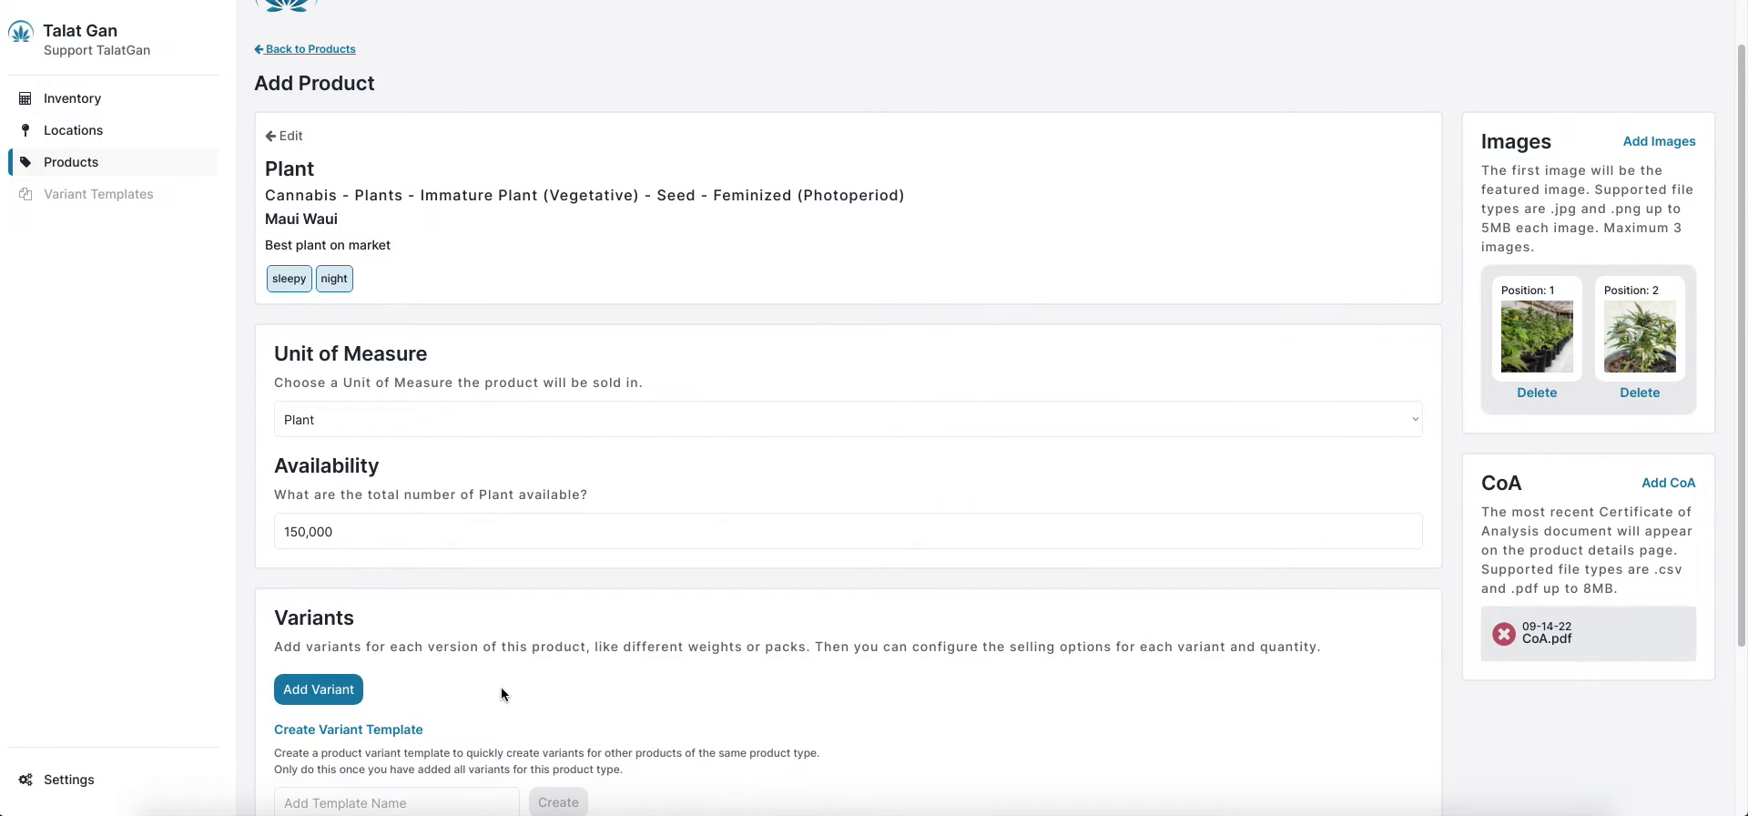
scroll(549, 706, down, 3)
click(369, 675)
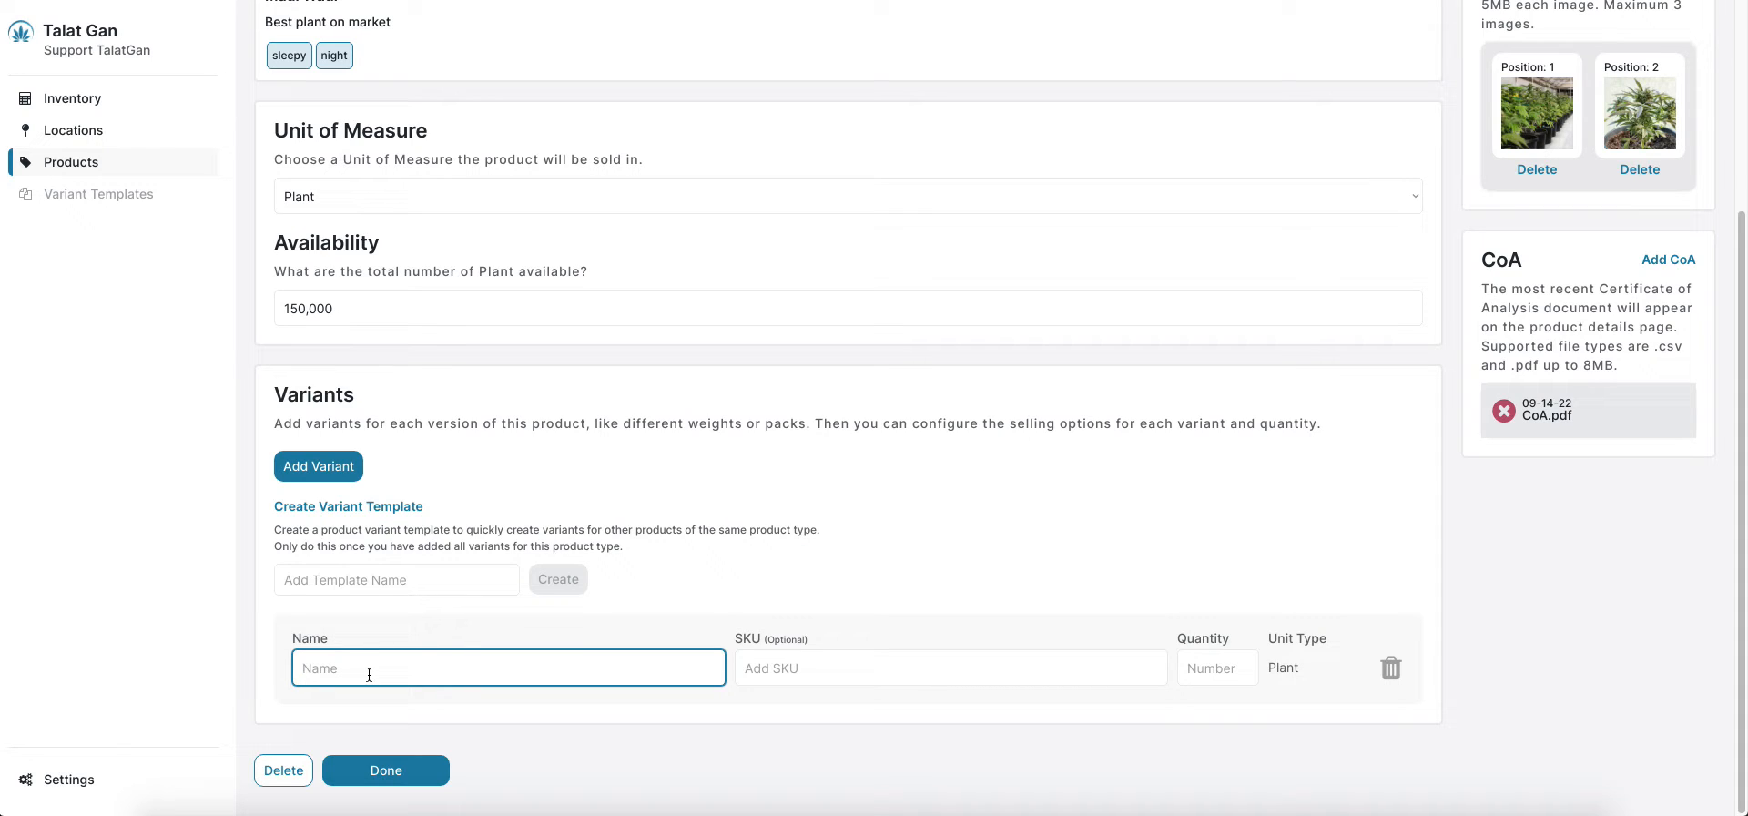
text(Single Plant)
click(1194, 670)
text(1)
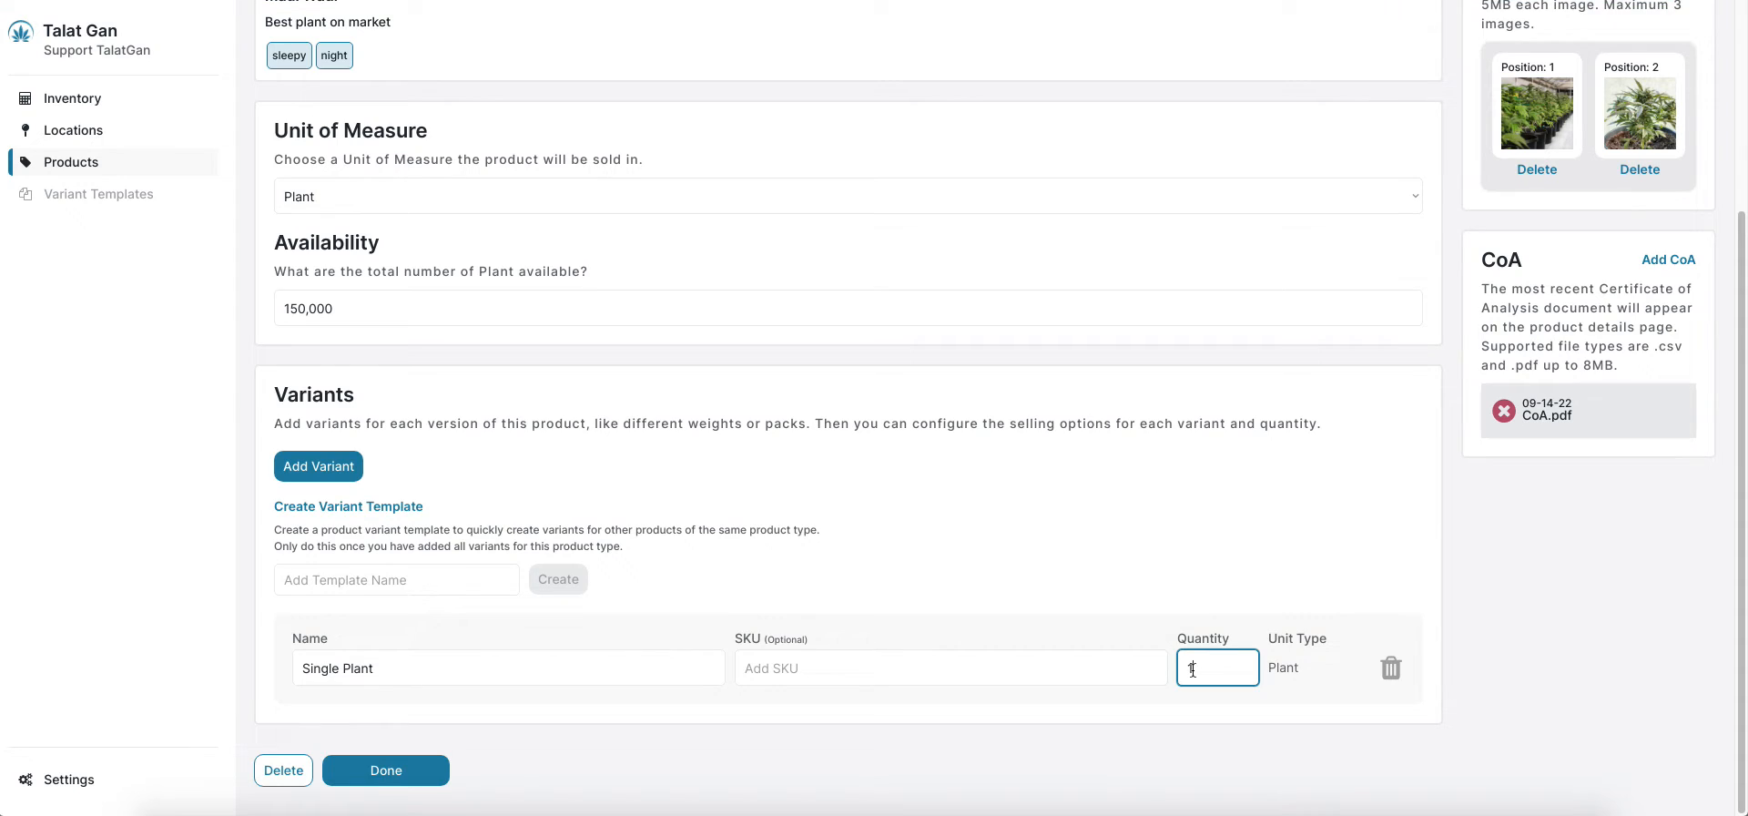
click(1094, 615)
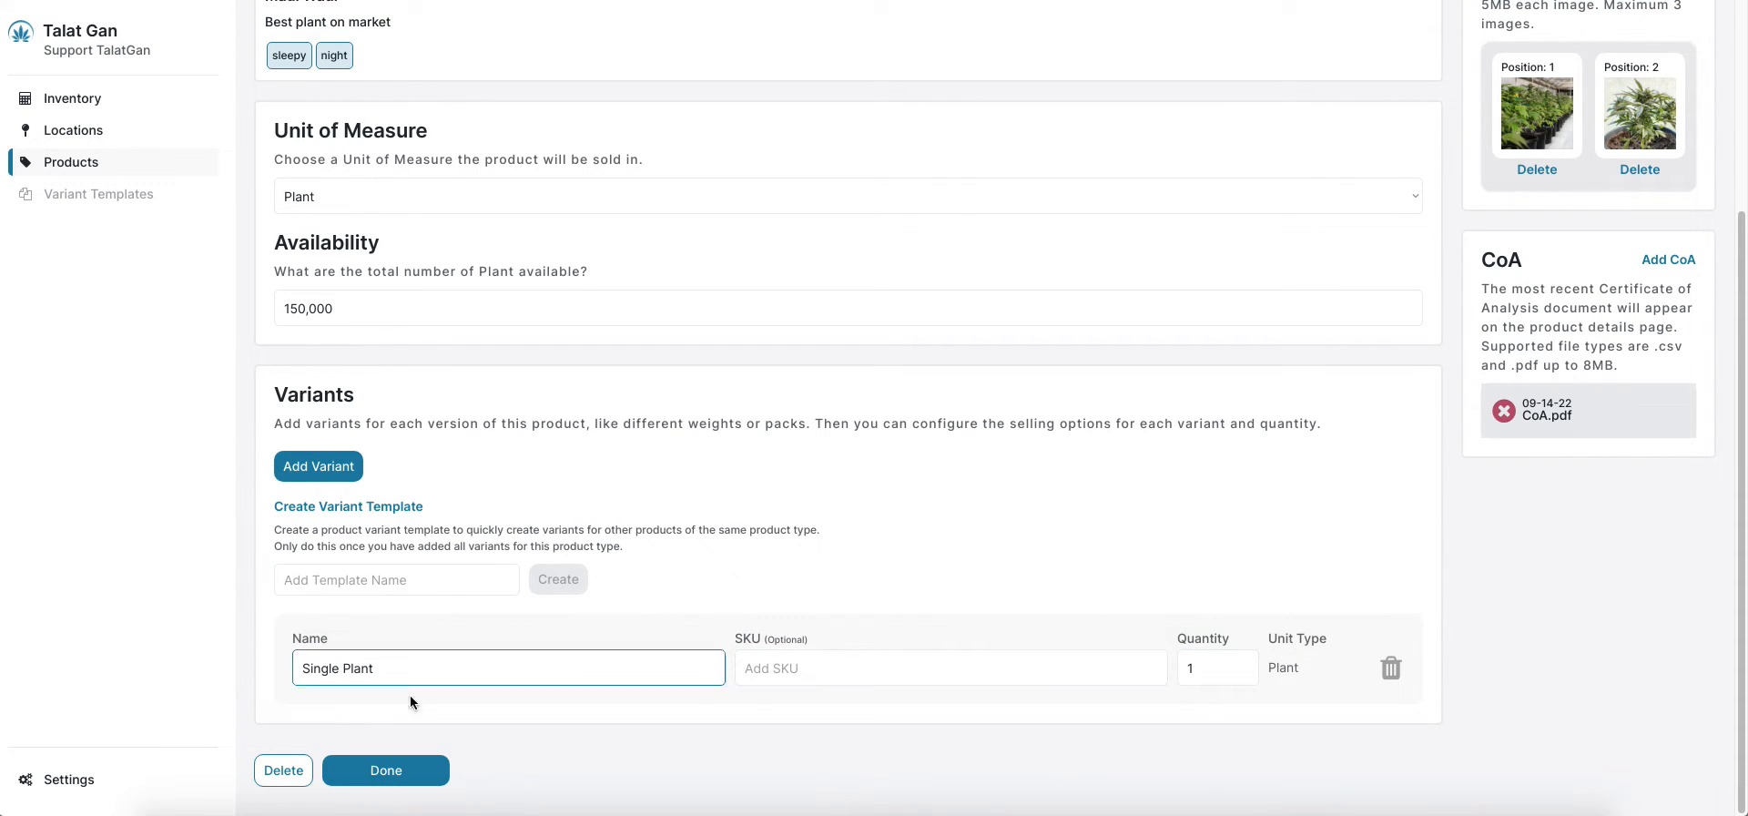
Step: Add a second variant named 10 Plants with a quantity of 10
click(323, 471)
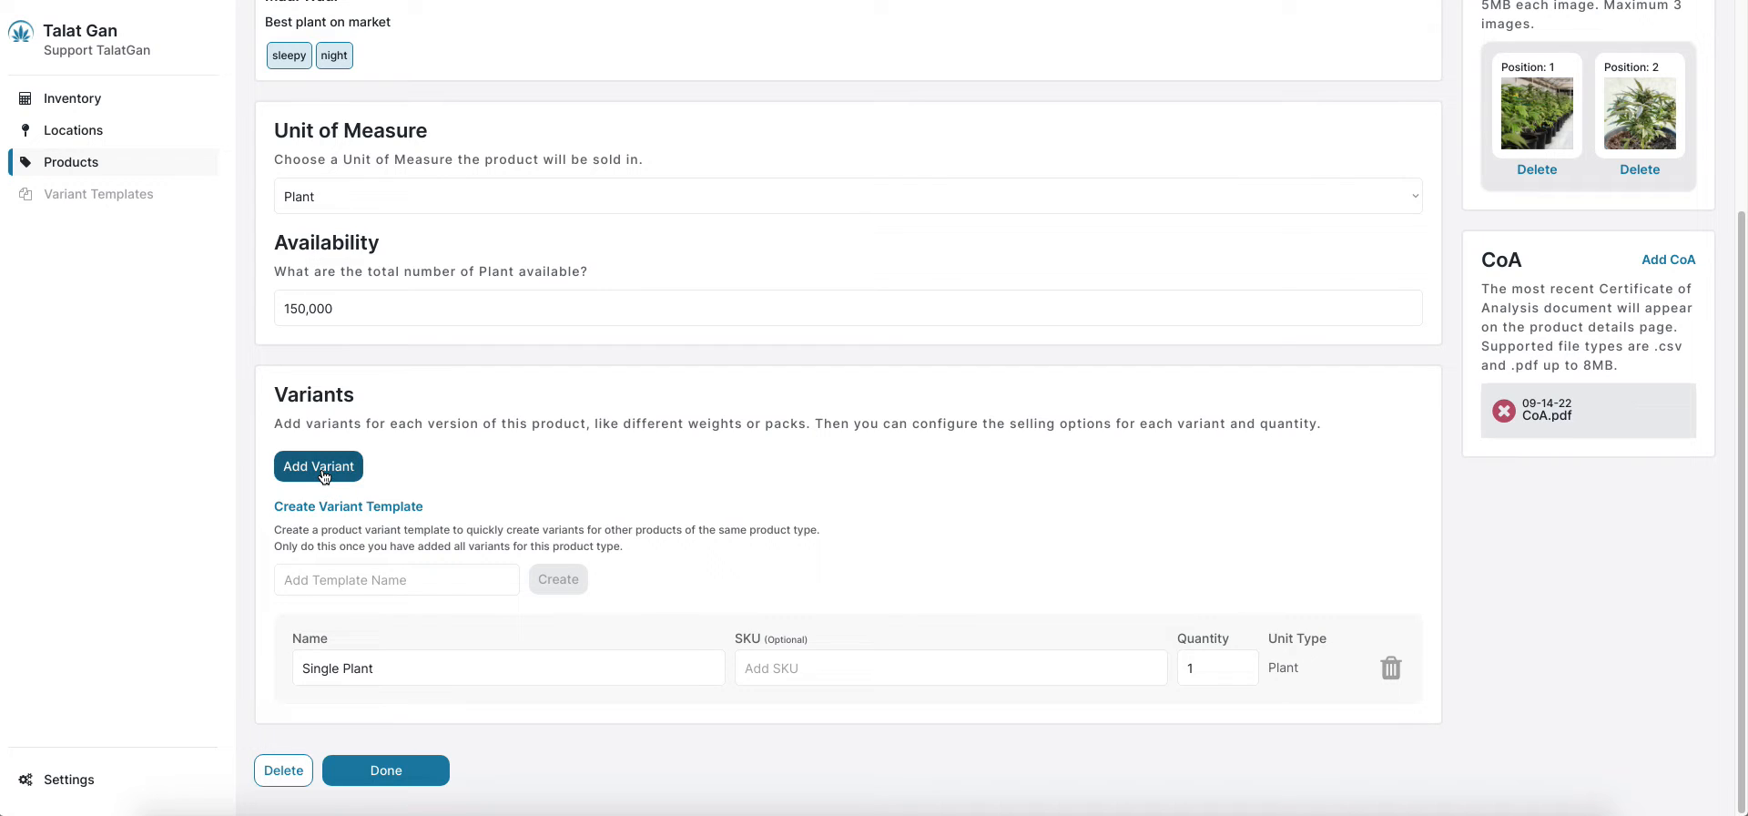
scroll(428, 696, down, 1)
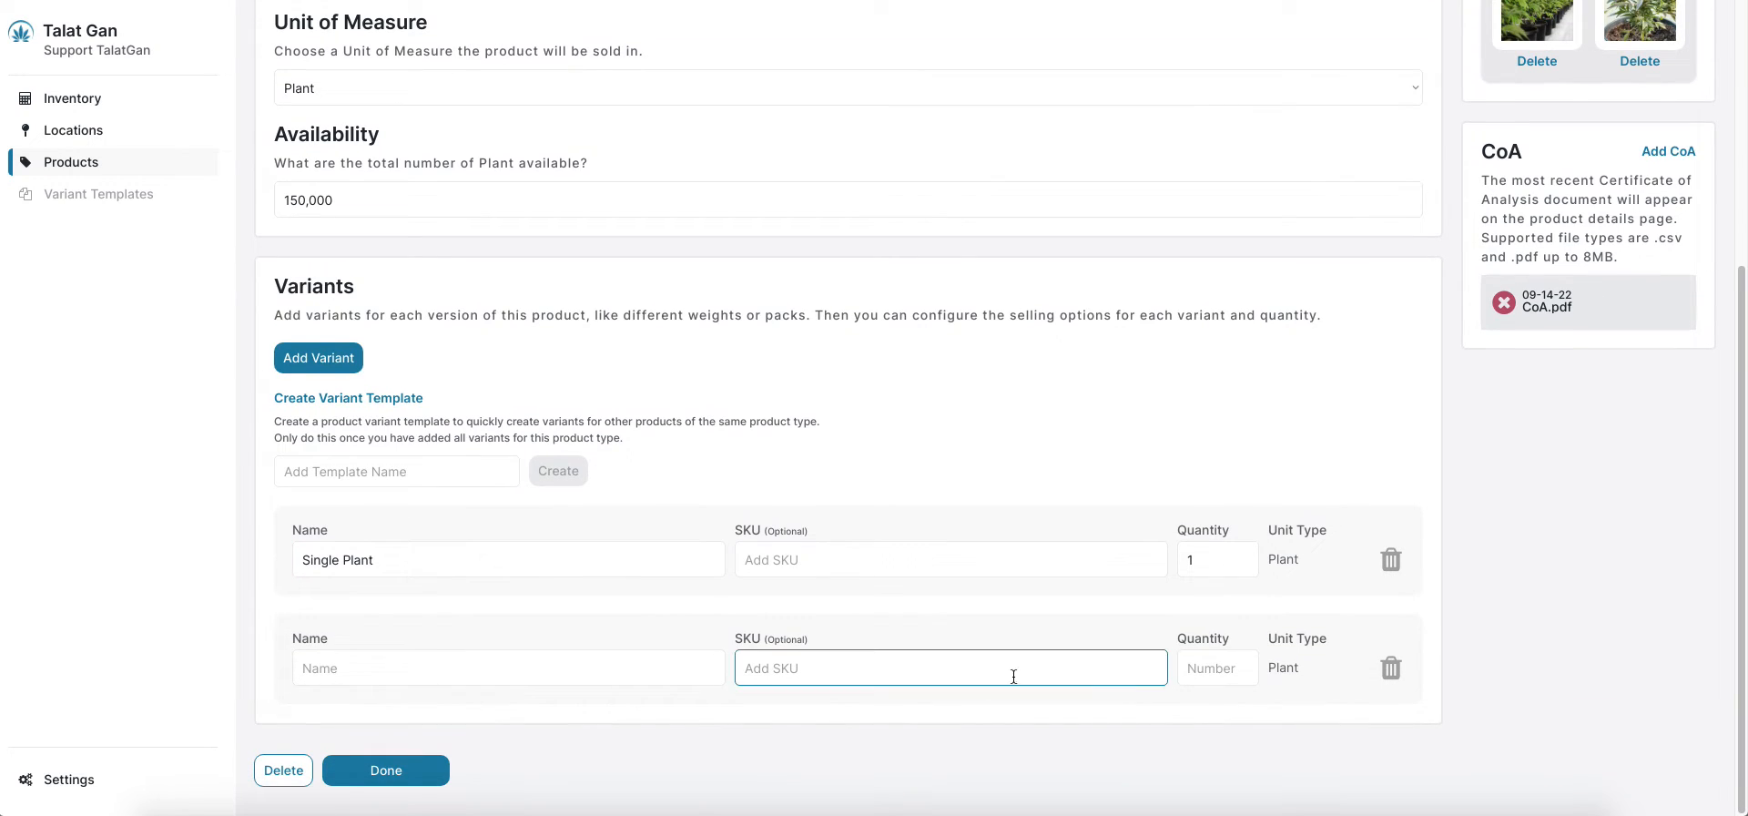
click(1183, 672)
text(10)
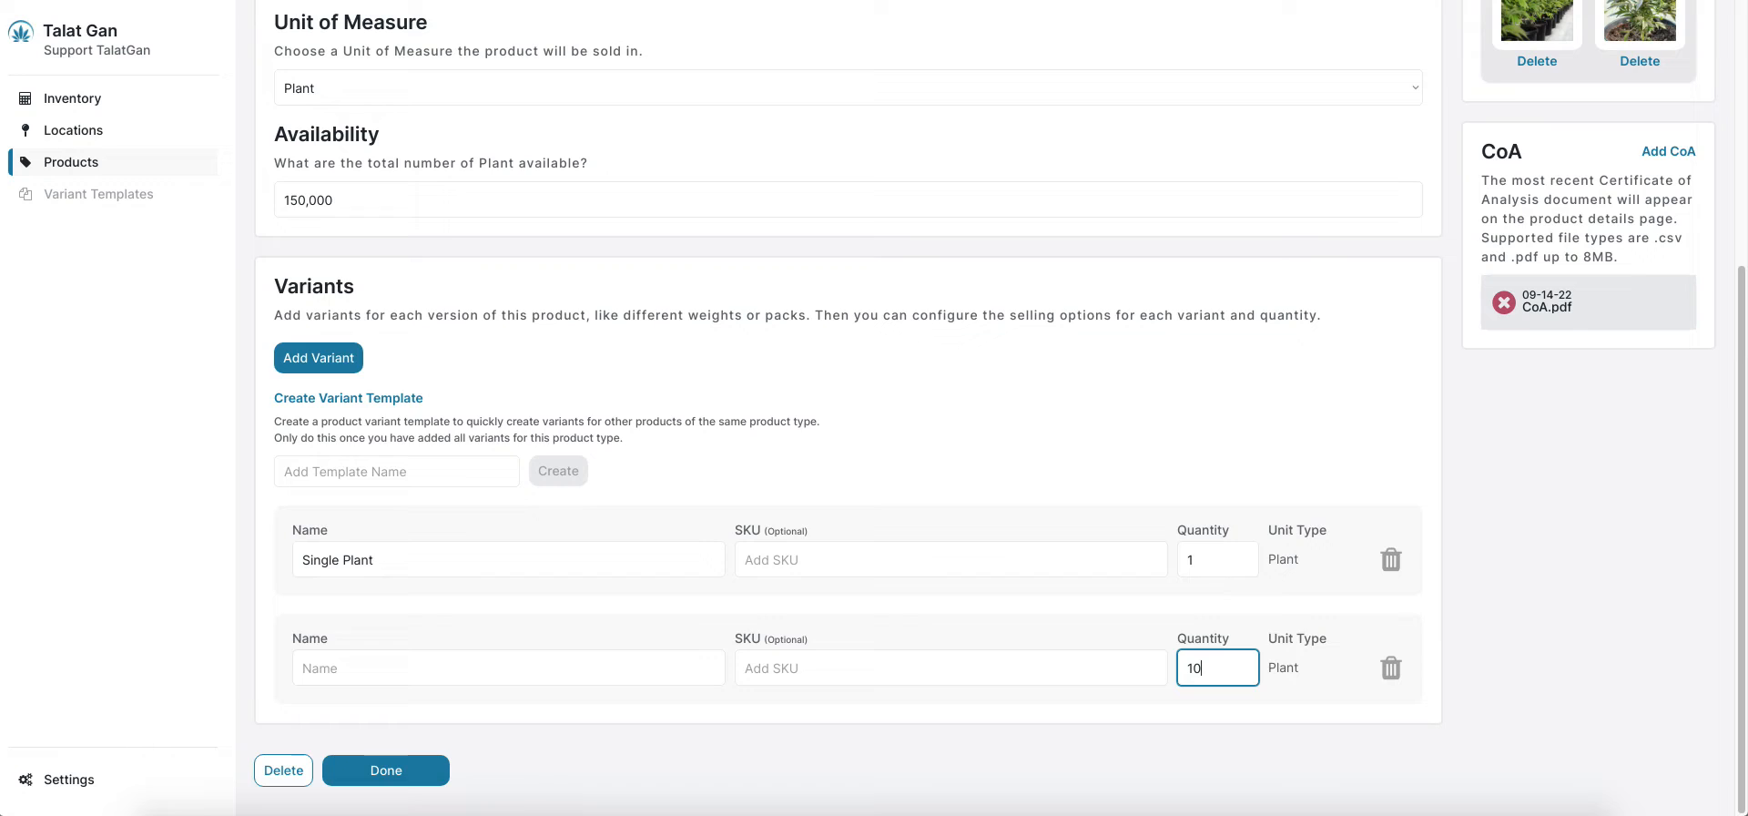
click(601, 668)
text(1)
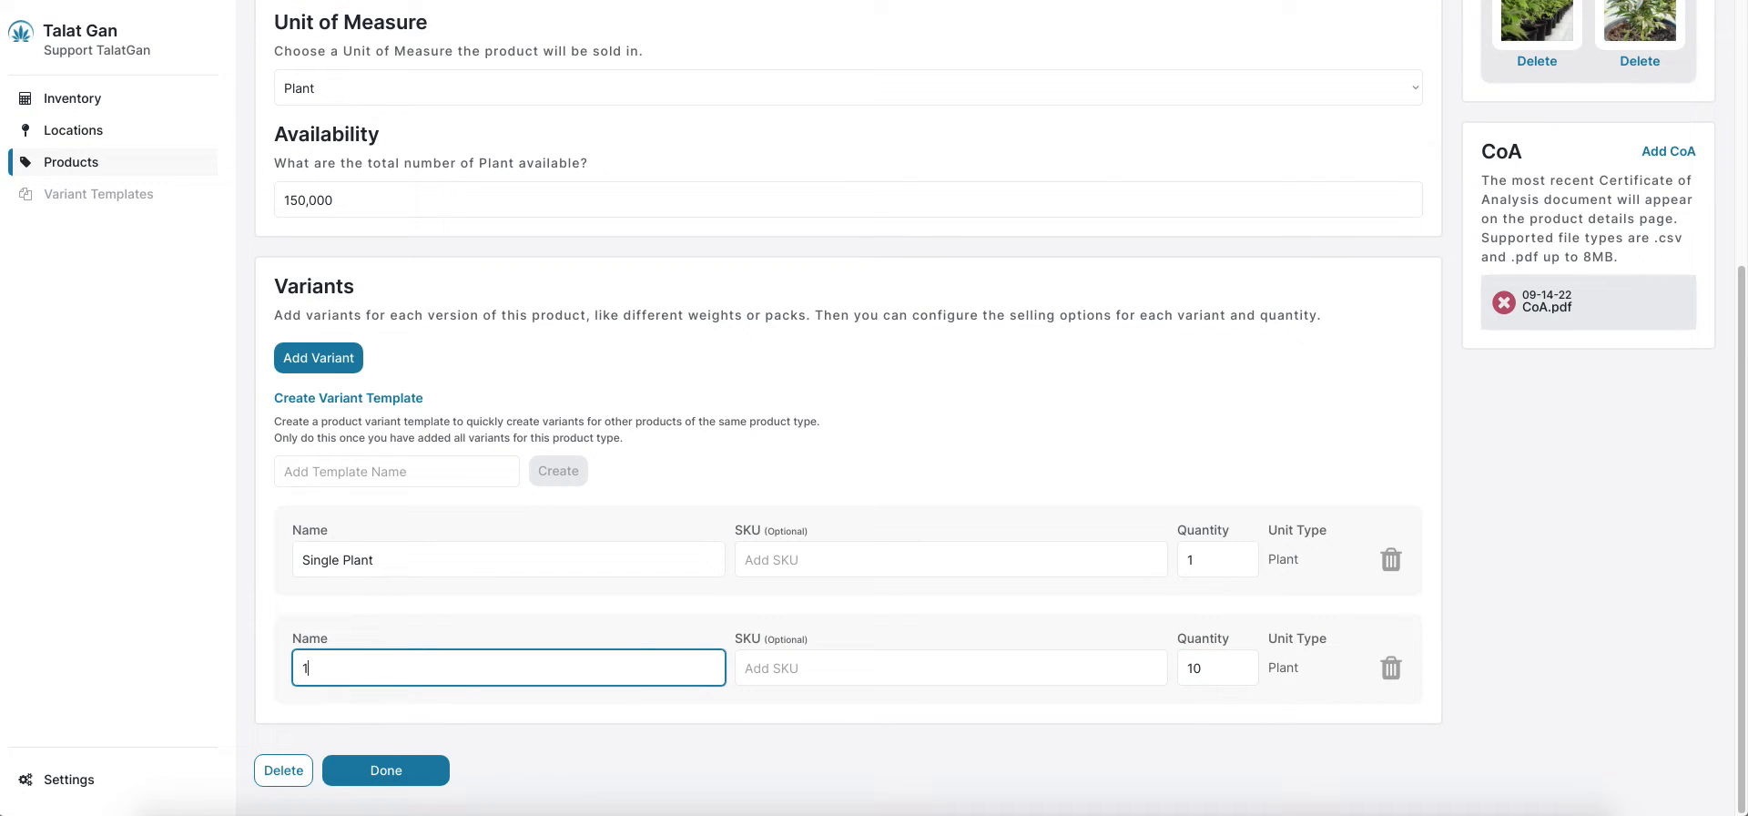
text(0 Plants)
click(626, 491)
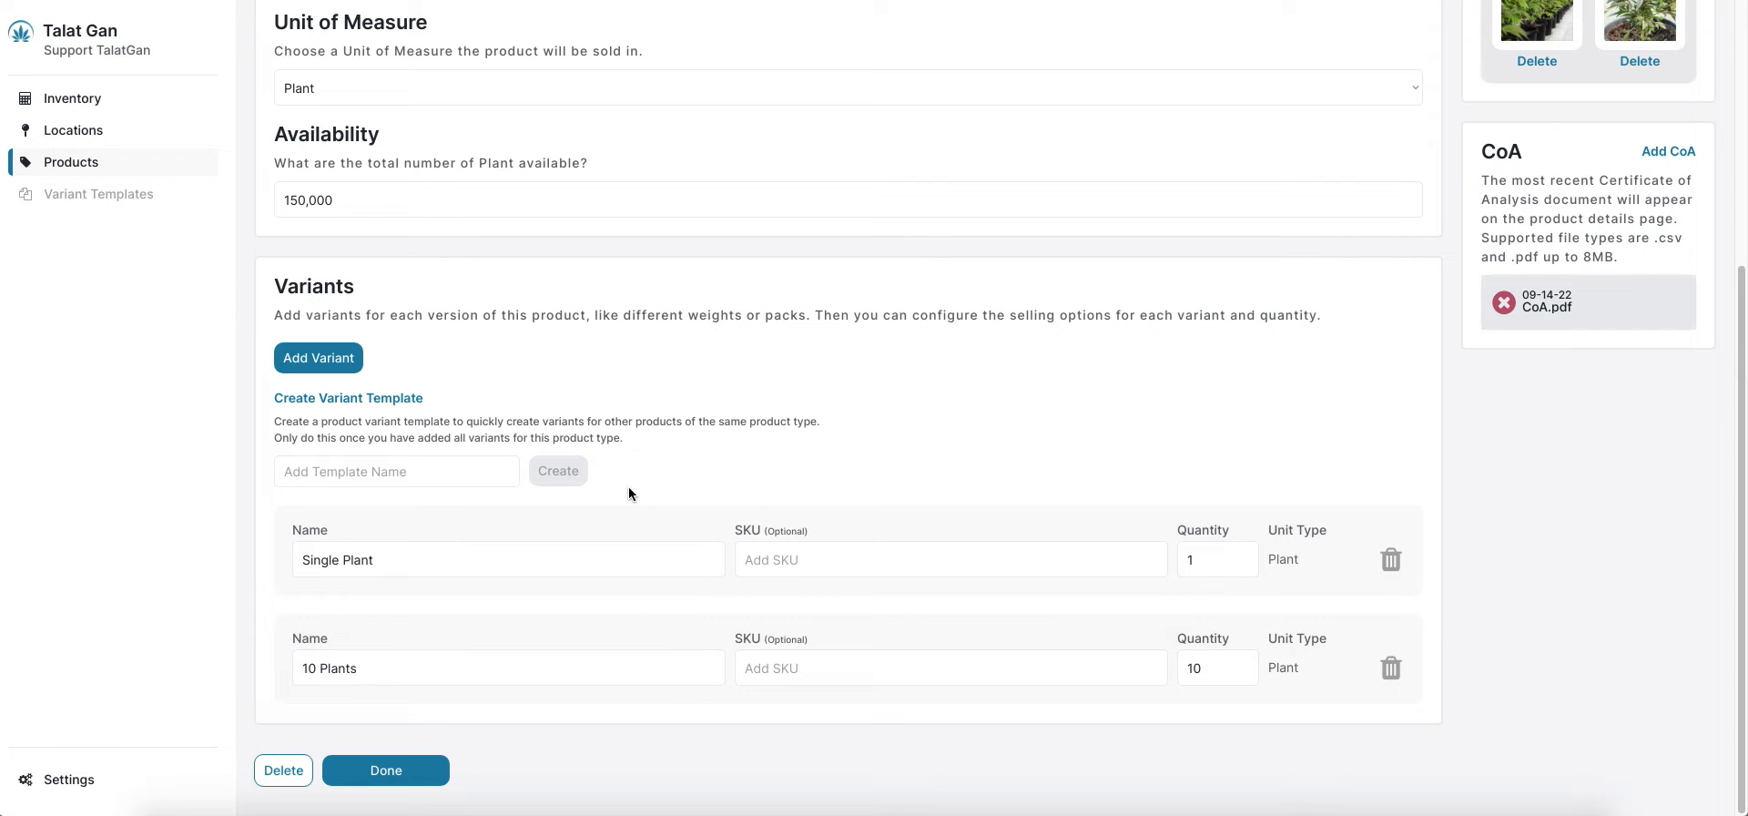
Step: Add a third variant named 100 Plants with a quantity of 100
click(343, 362)
scroll(820, 644, down, 2)
click(1201, 679)
text(100)
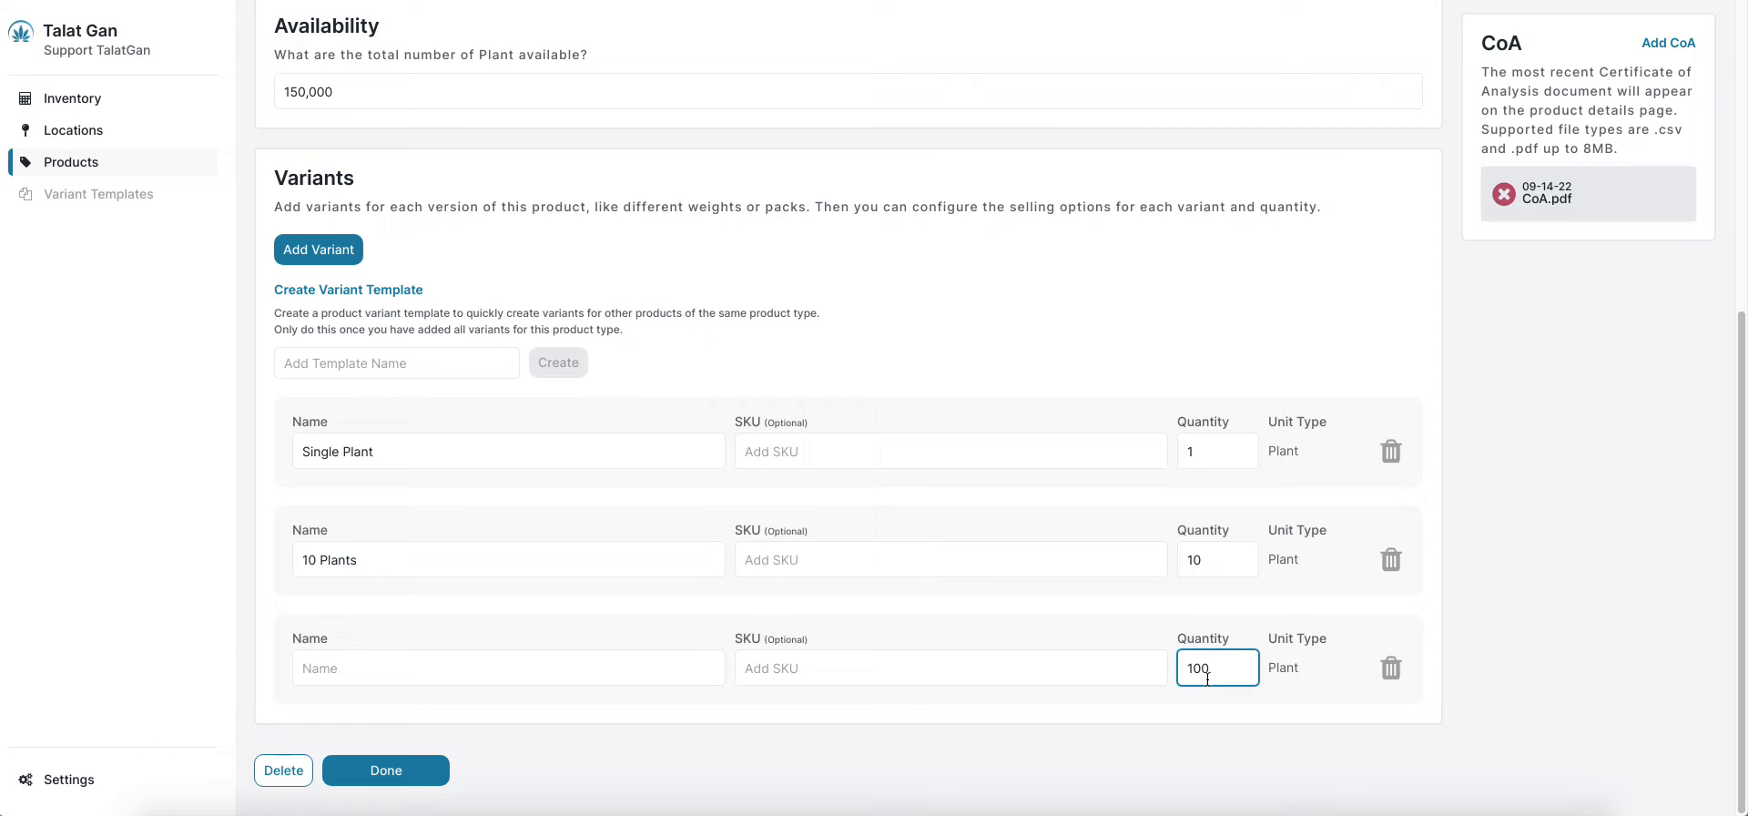
click(491, 677)
text(10)
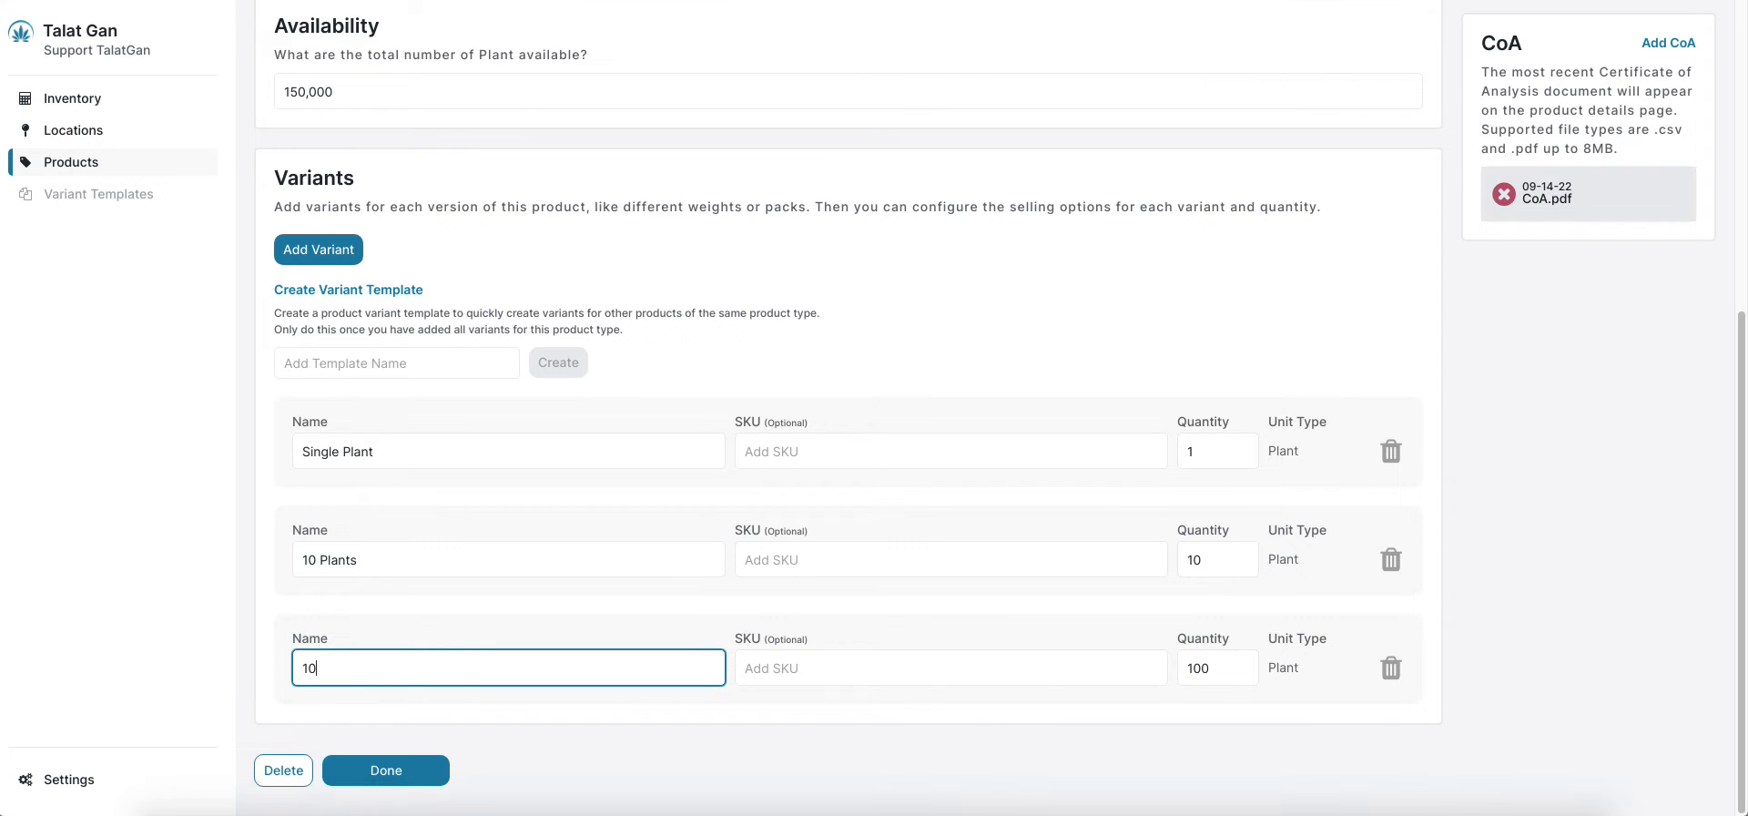
text(0 Plants)
click(674, 377)
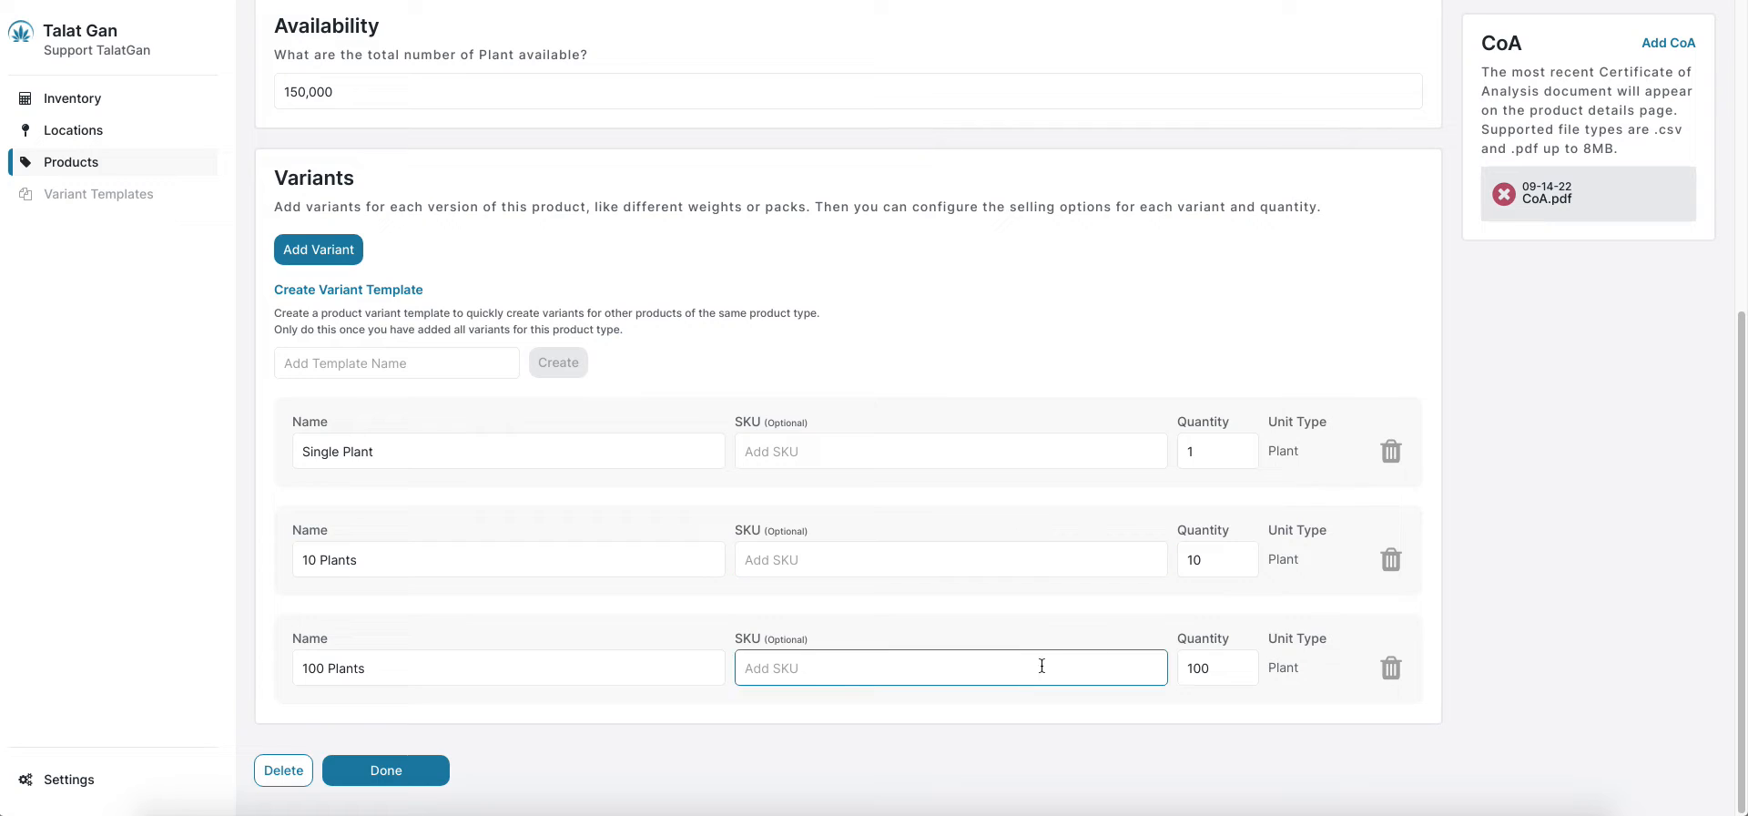
click(1198, 442)
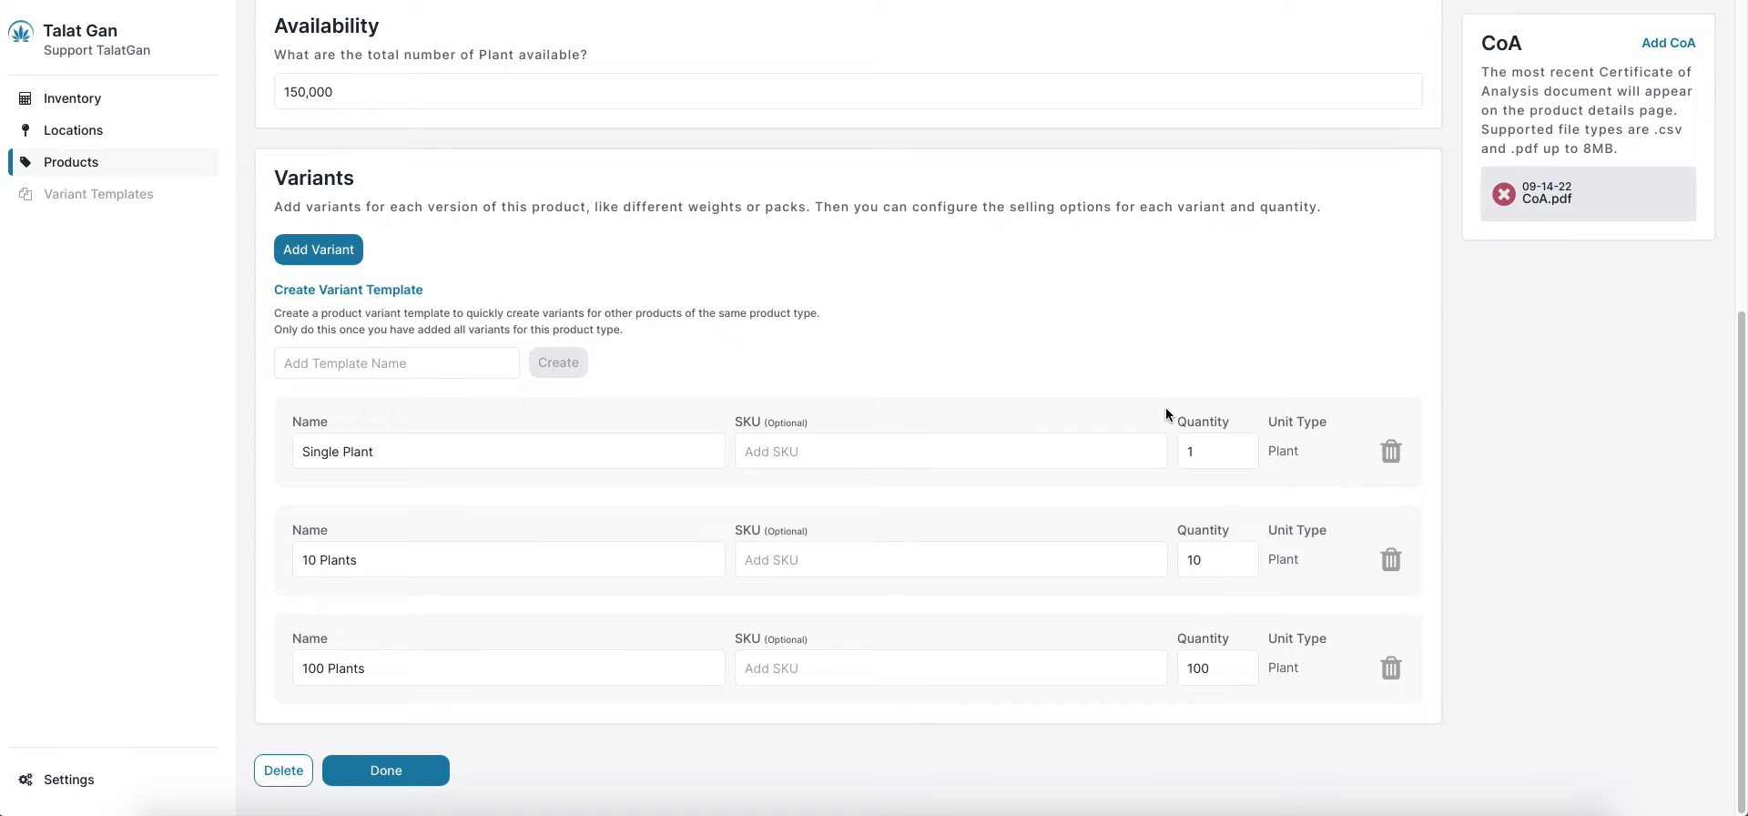
click(855, 652)
Step: Create a variant template named Plants from the three variants and finish the product
click(331, 367)
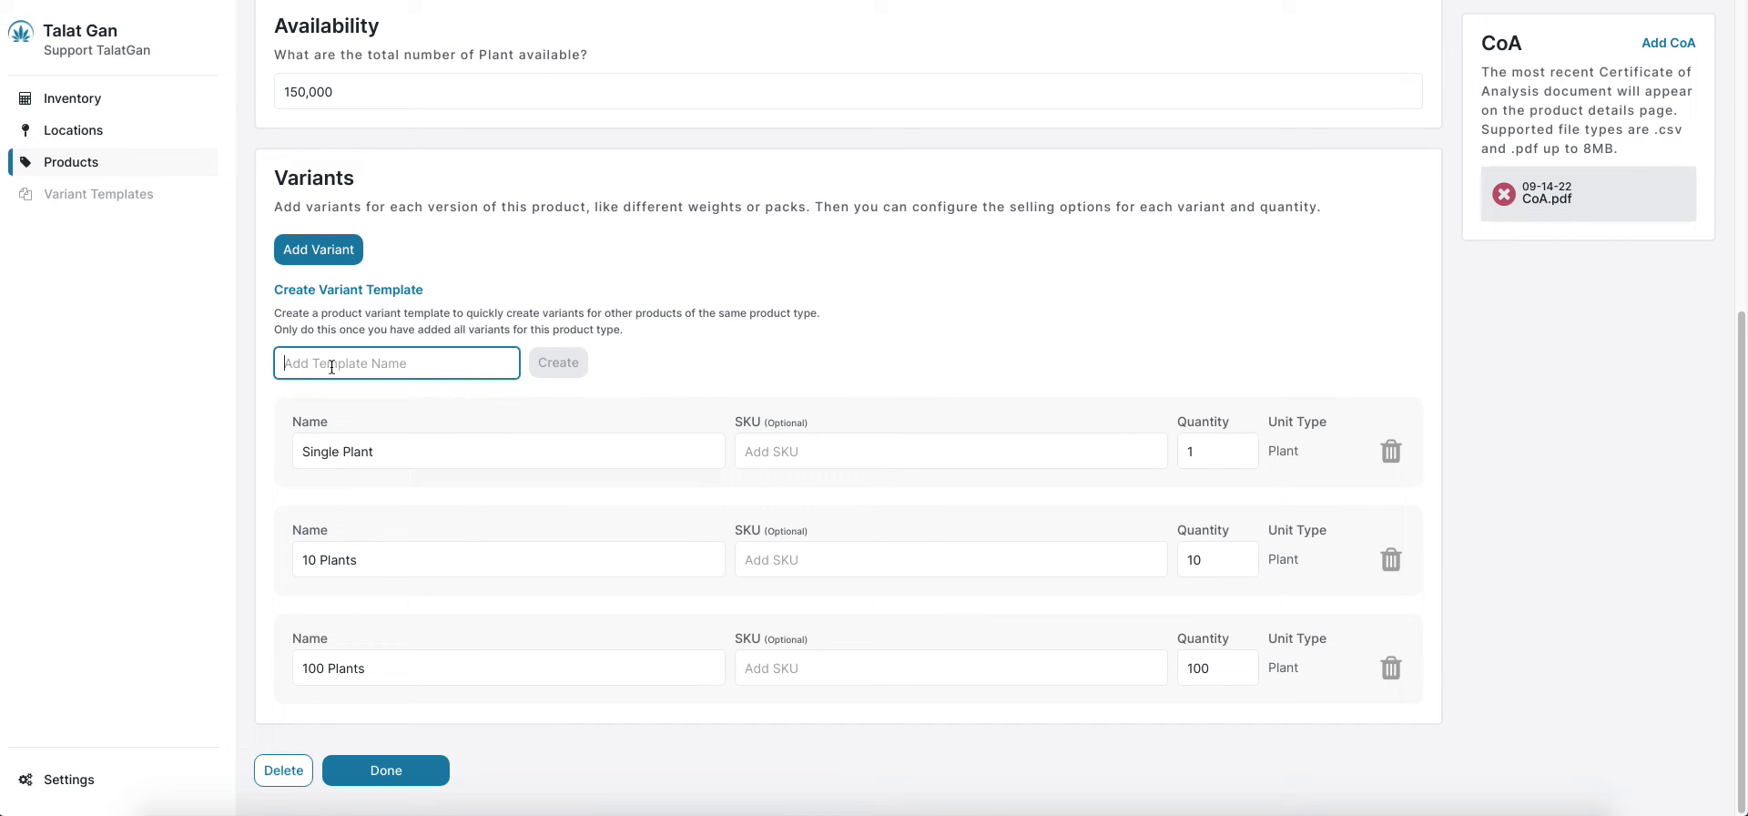
text(Plants)
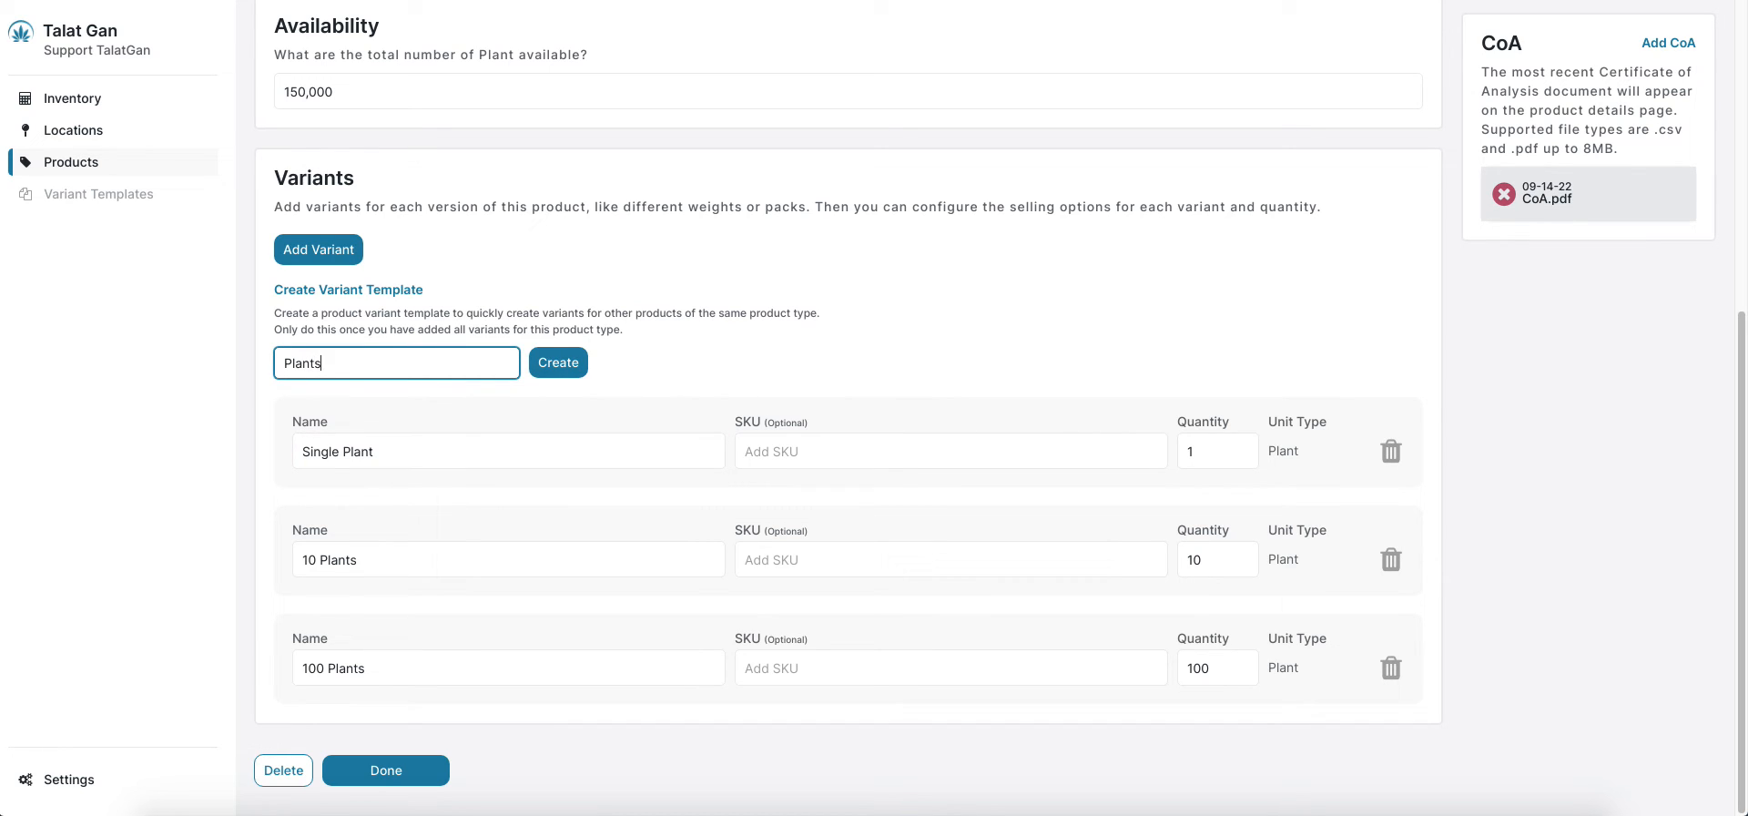
click(554, 378)
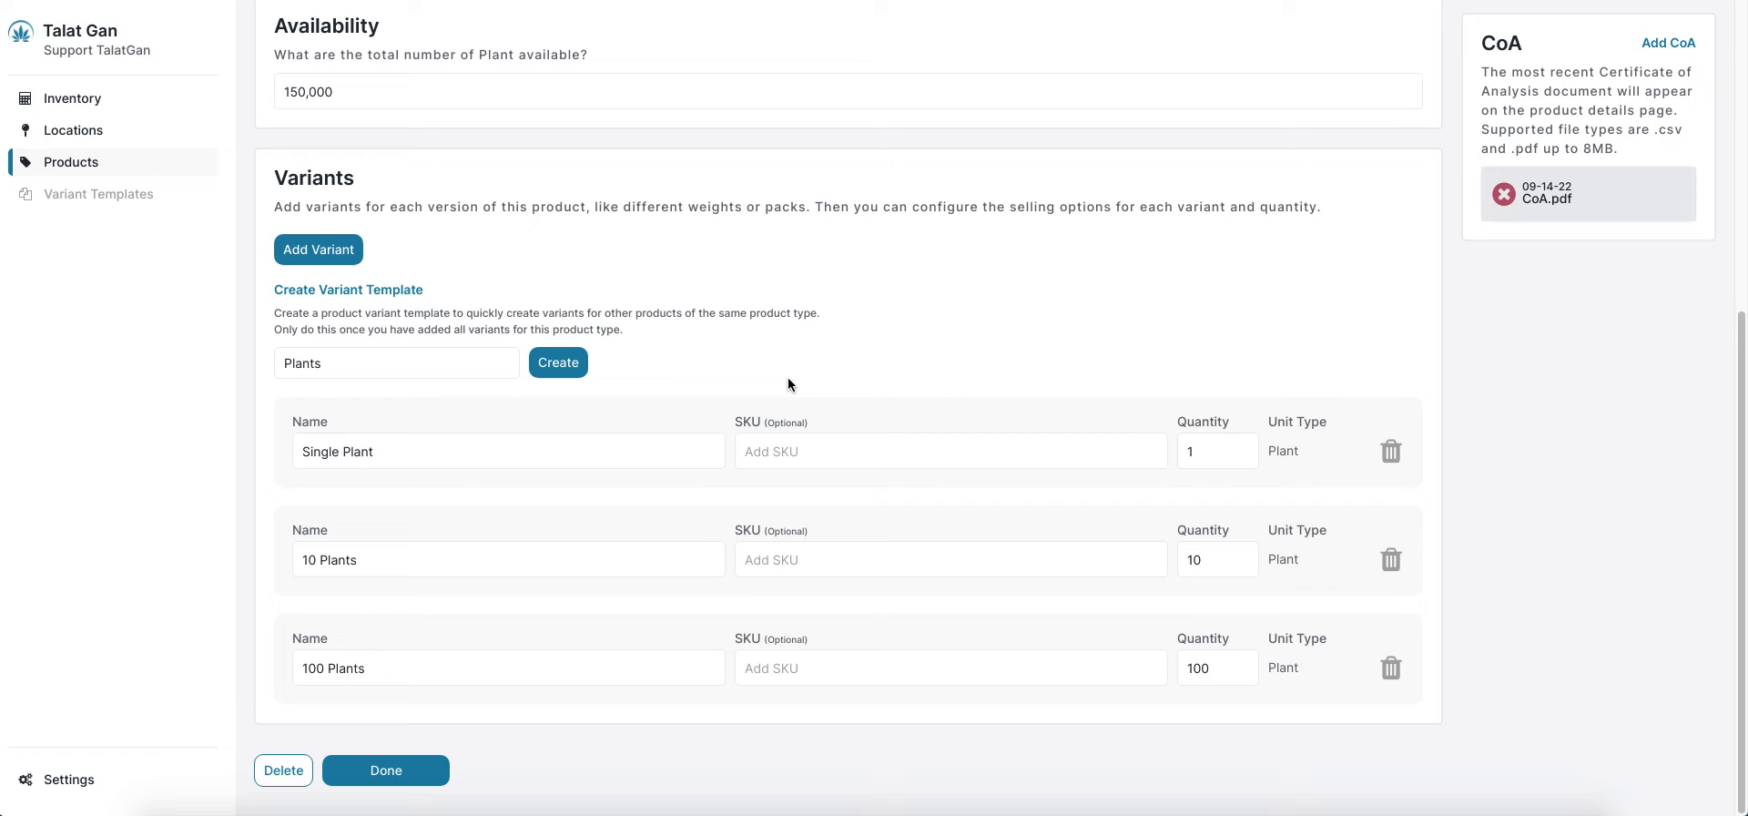
click(438, 773)
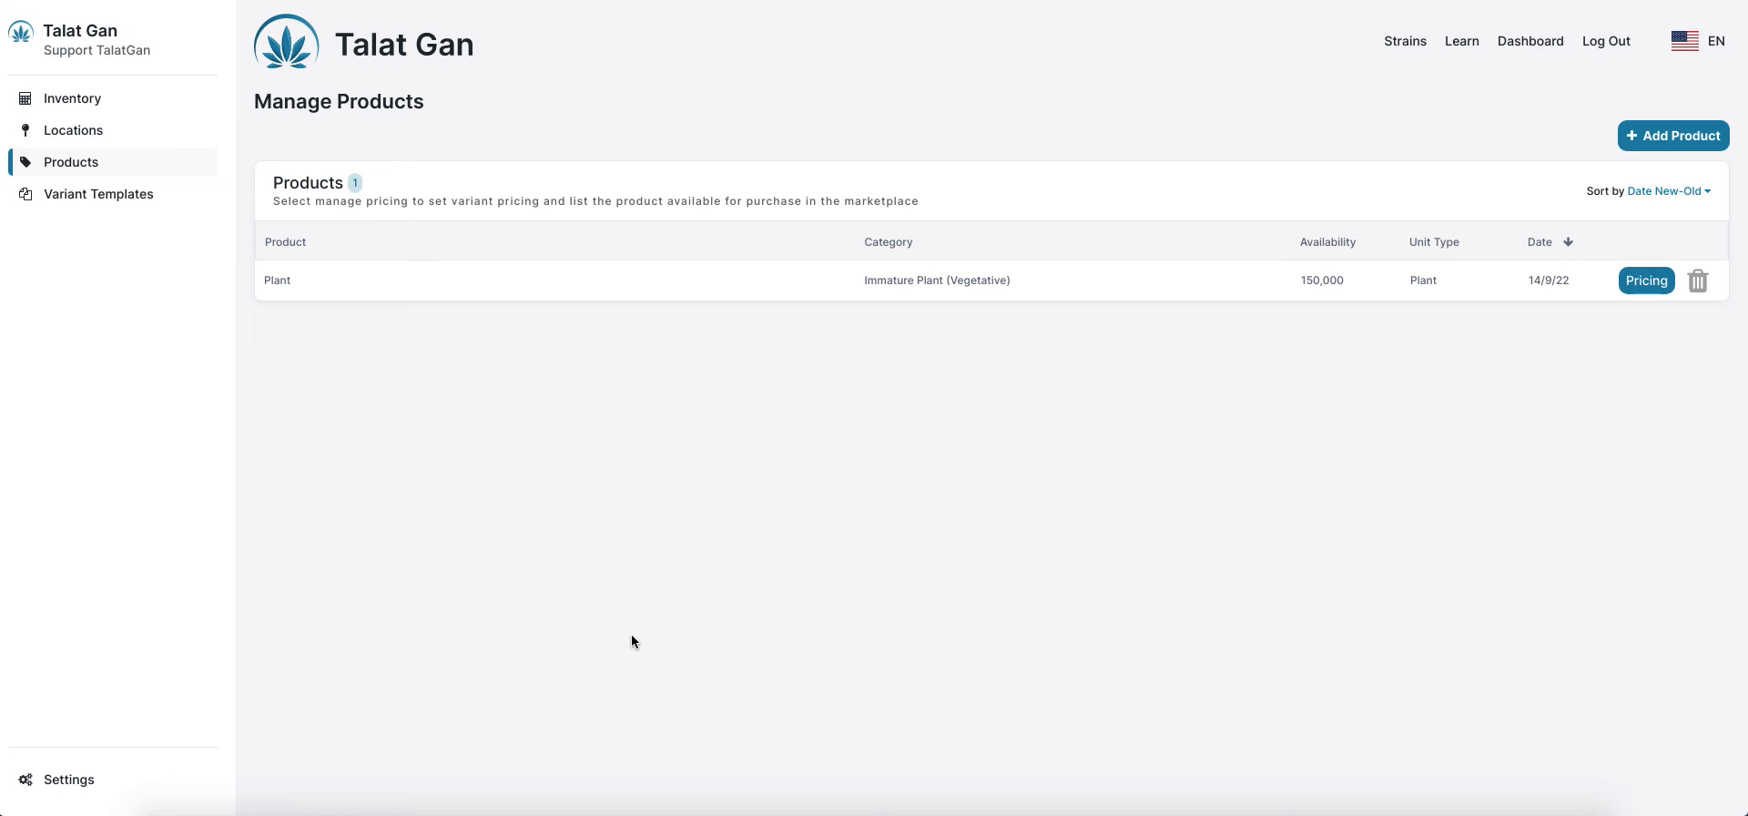
Step: Start another product named New Plant with the description "Another plant"
click(1674, 134)
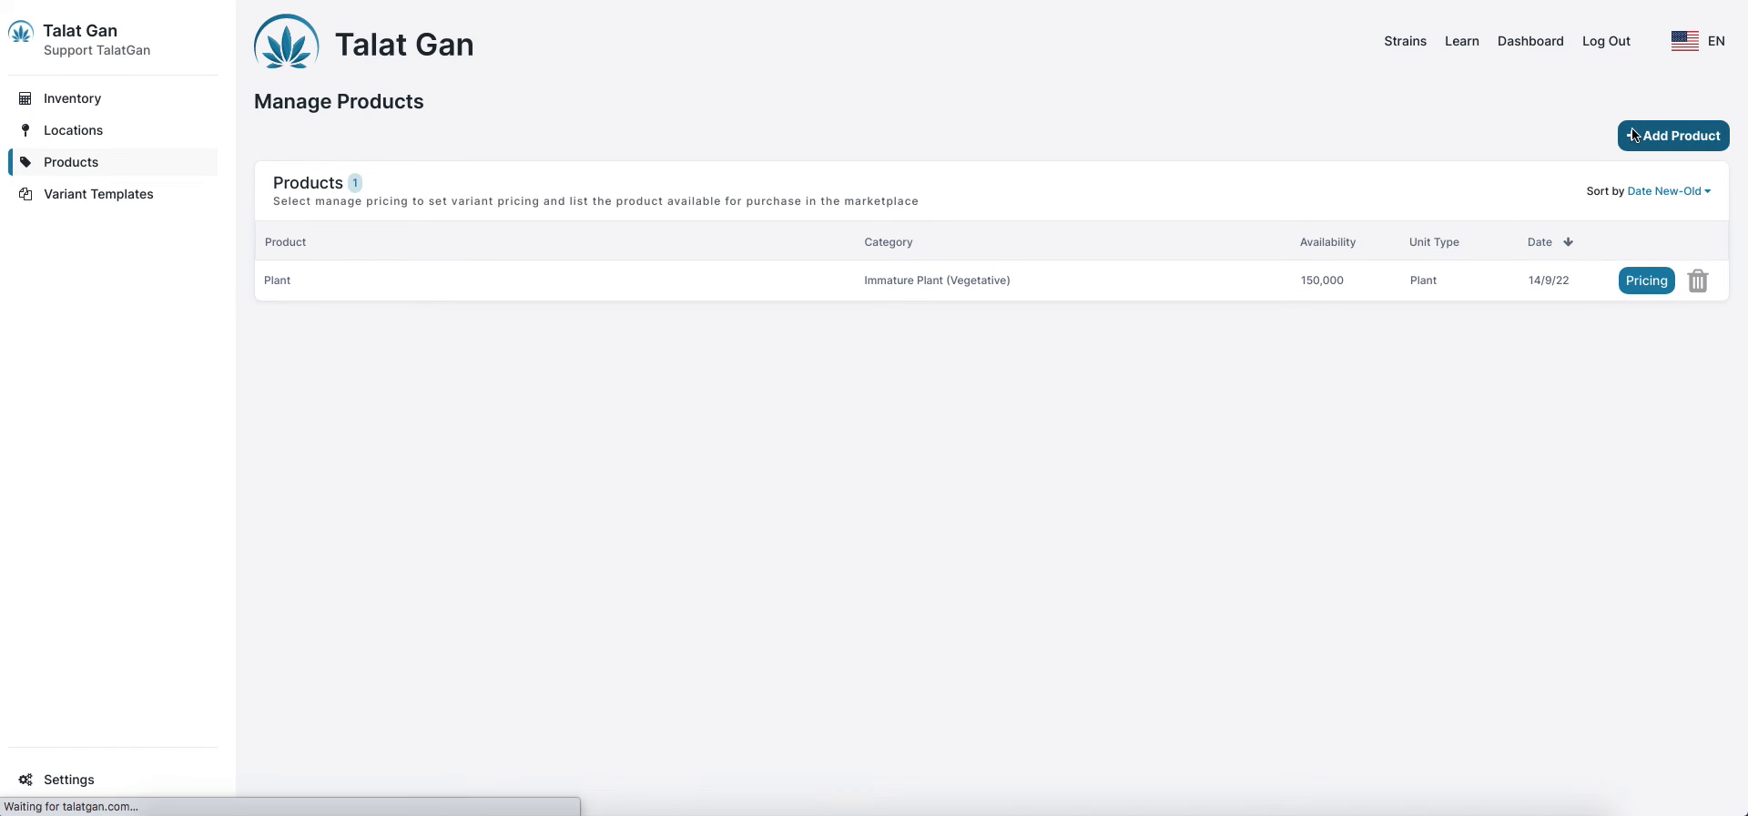
click(402, 240)
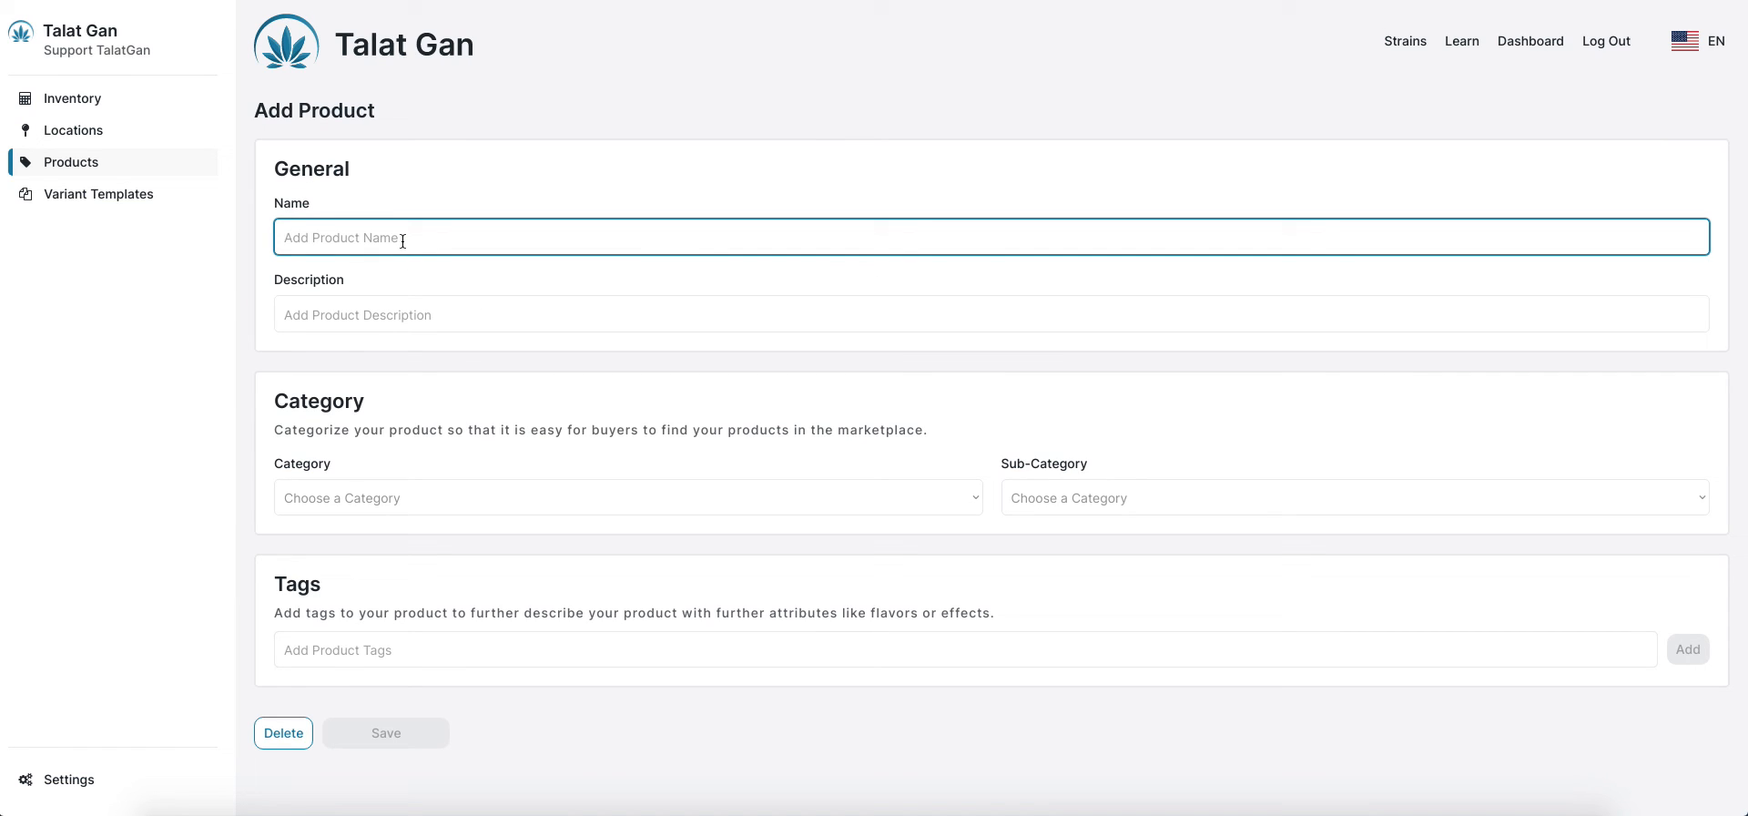
text(New Plant)
key(Tab)
text(Another lant)
key(Left)
key(Left)
key(Left)
key(Left)
text(p)
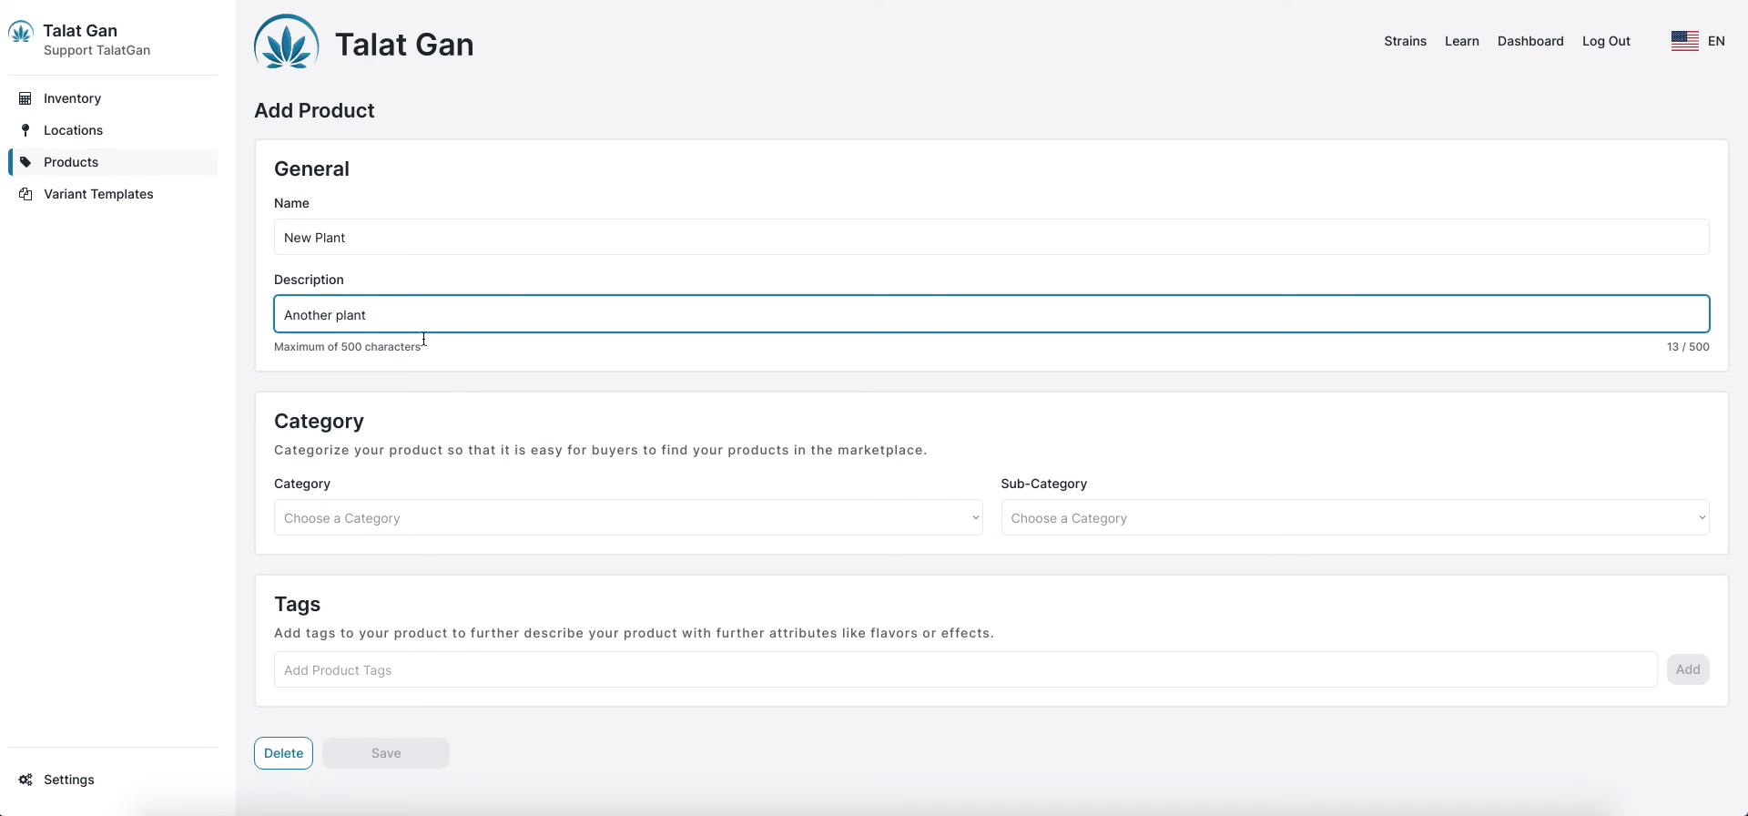
Step: Categorize the new product as Cannabis, sub-category Plants, with the wholesale category Immature Plant (Vegetative)
click(440, 512)
click(478, 522)
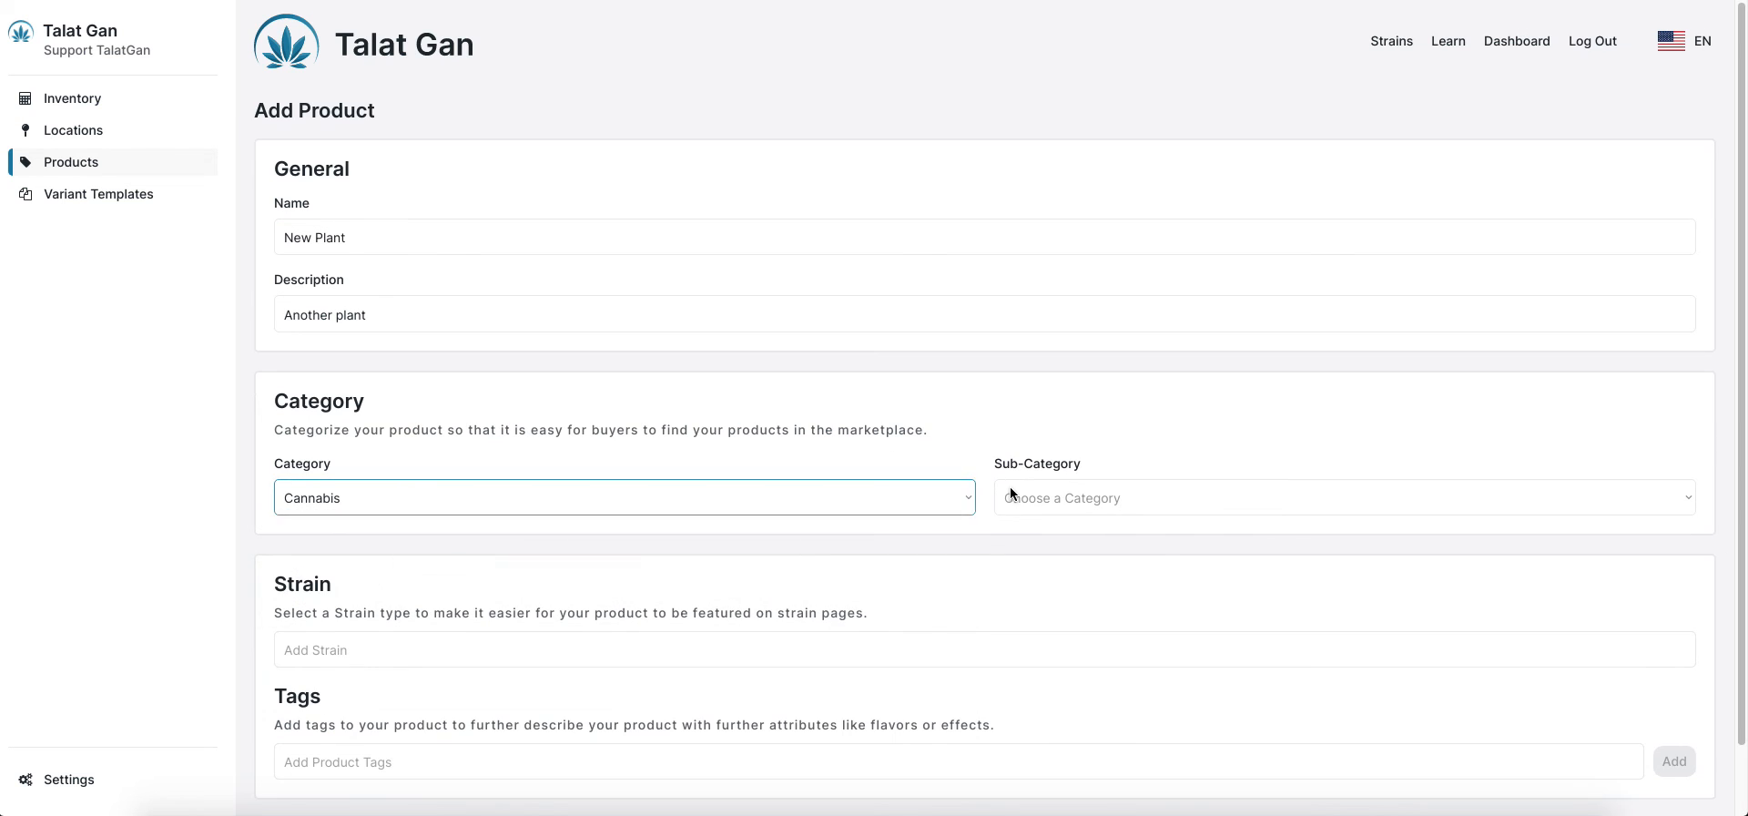
click(1011, 494)
click(1018, 516)
click(380, 572)
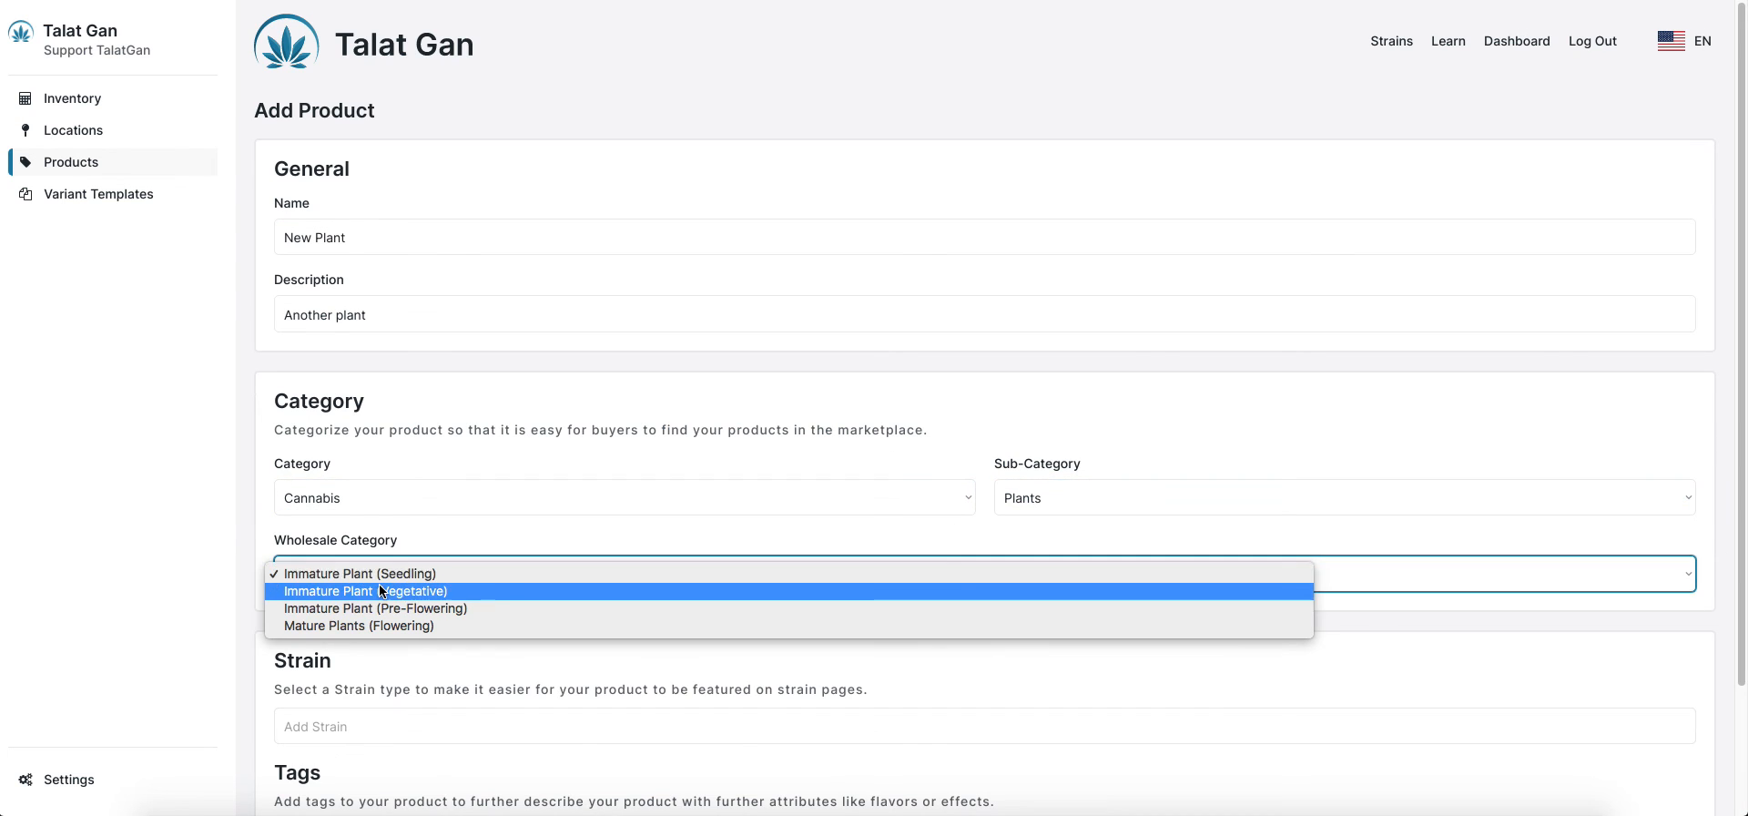
click(379, 590)
Step: Set the plant type to Seed, the seed type to Feminized (Photoperiod) and the cultivator environment to Indoor
click(958, 581)
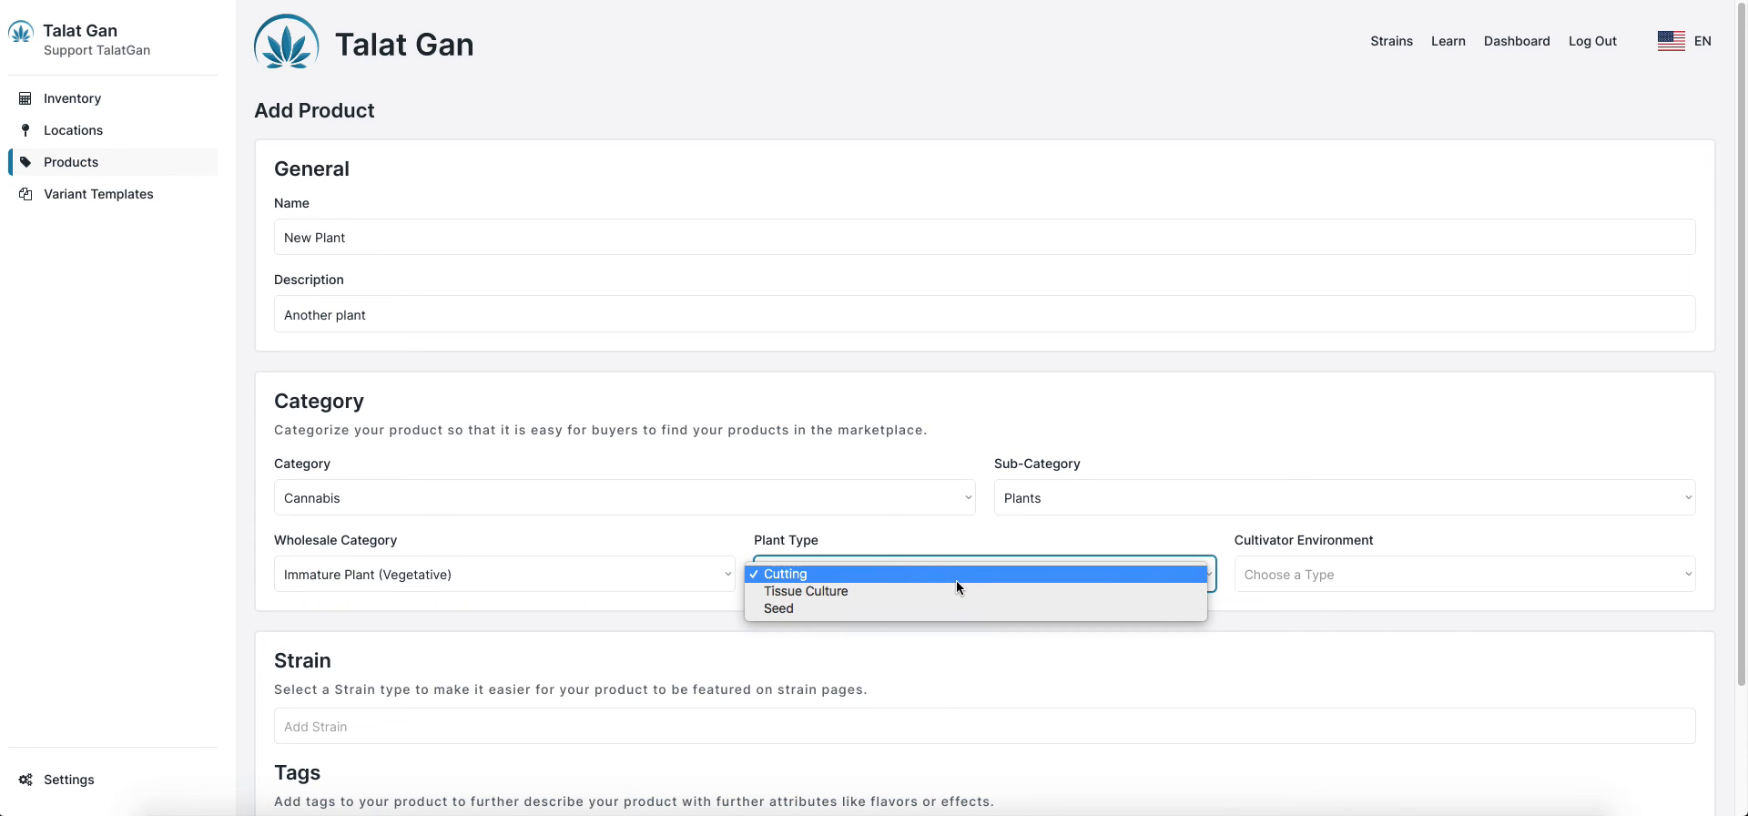
click(927, 606)
click(1141, 583)
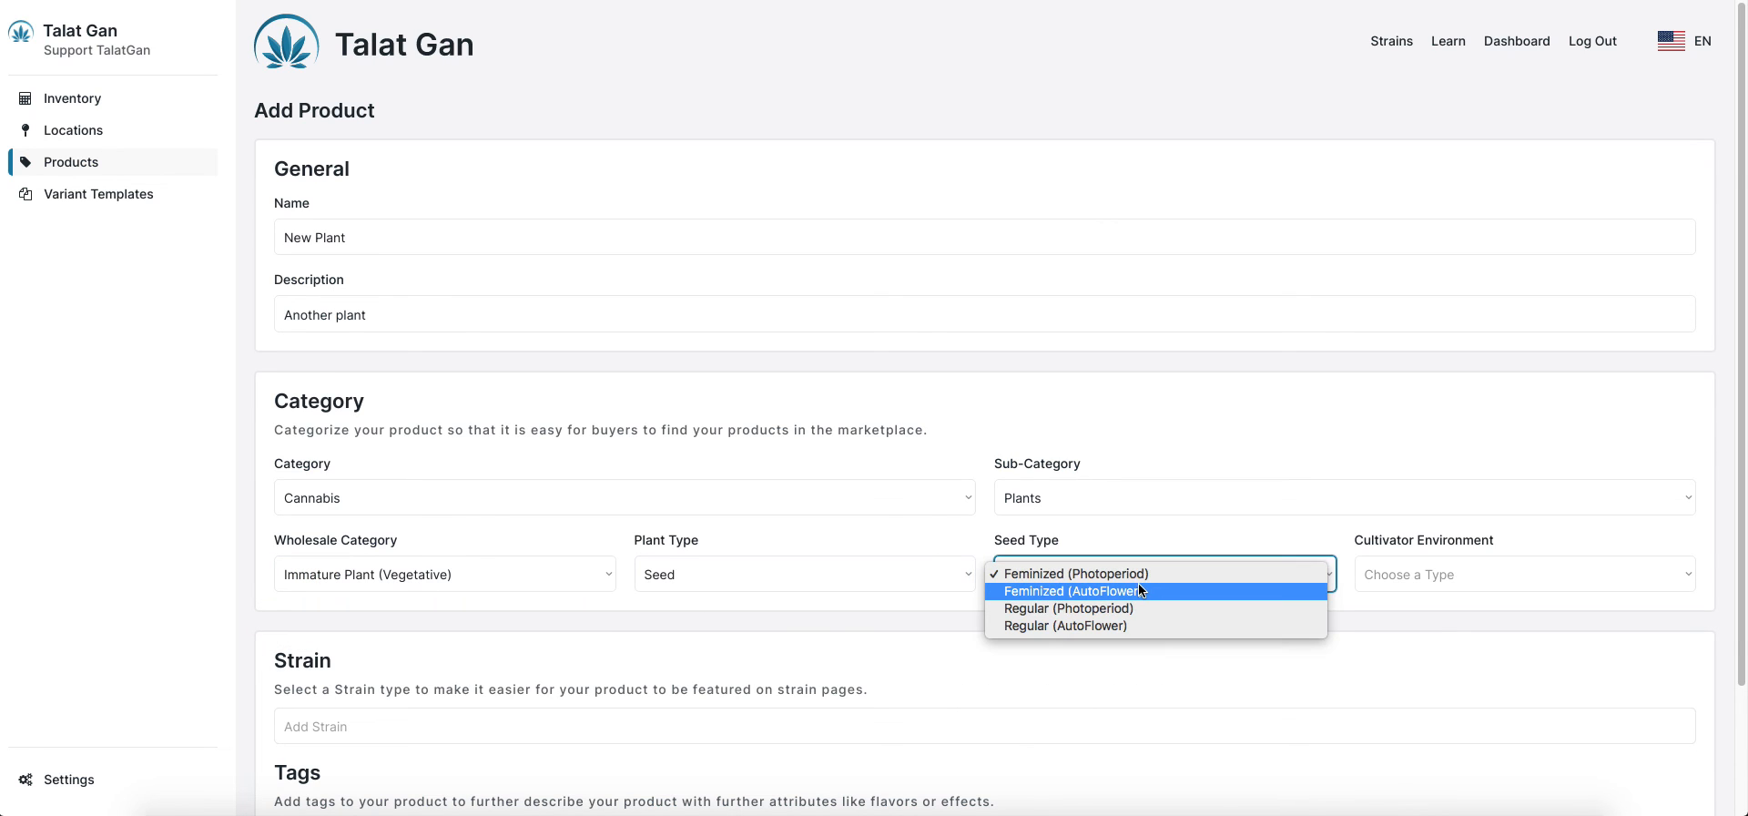
click(1138, 574)
click(1384, 574)
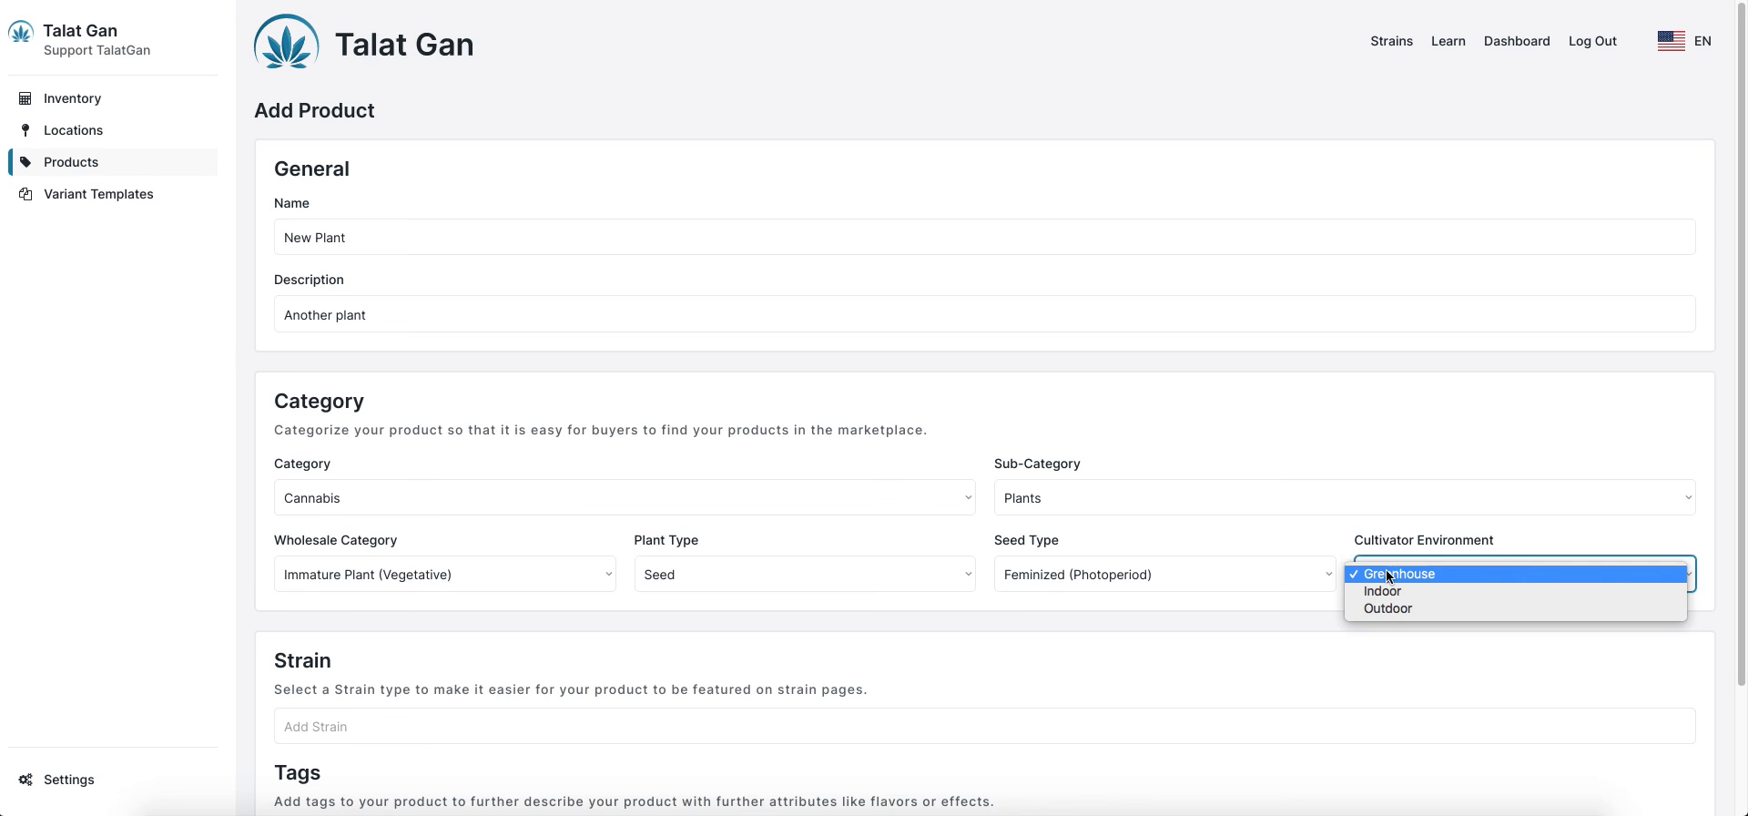
click(1385, 590)
Step: Assign the Afghan Kush strain to the new product and save its general details
scroll(761, 526, down, 3)
click(533, 576)
click(508, 575)
text(af)
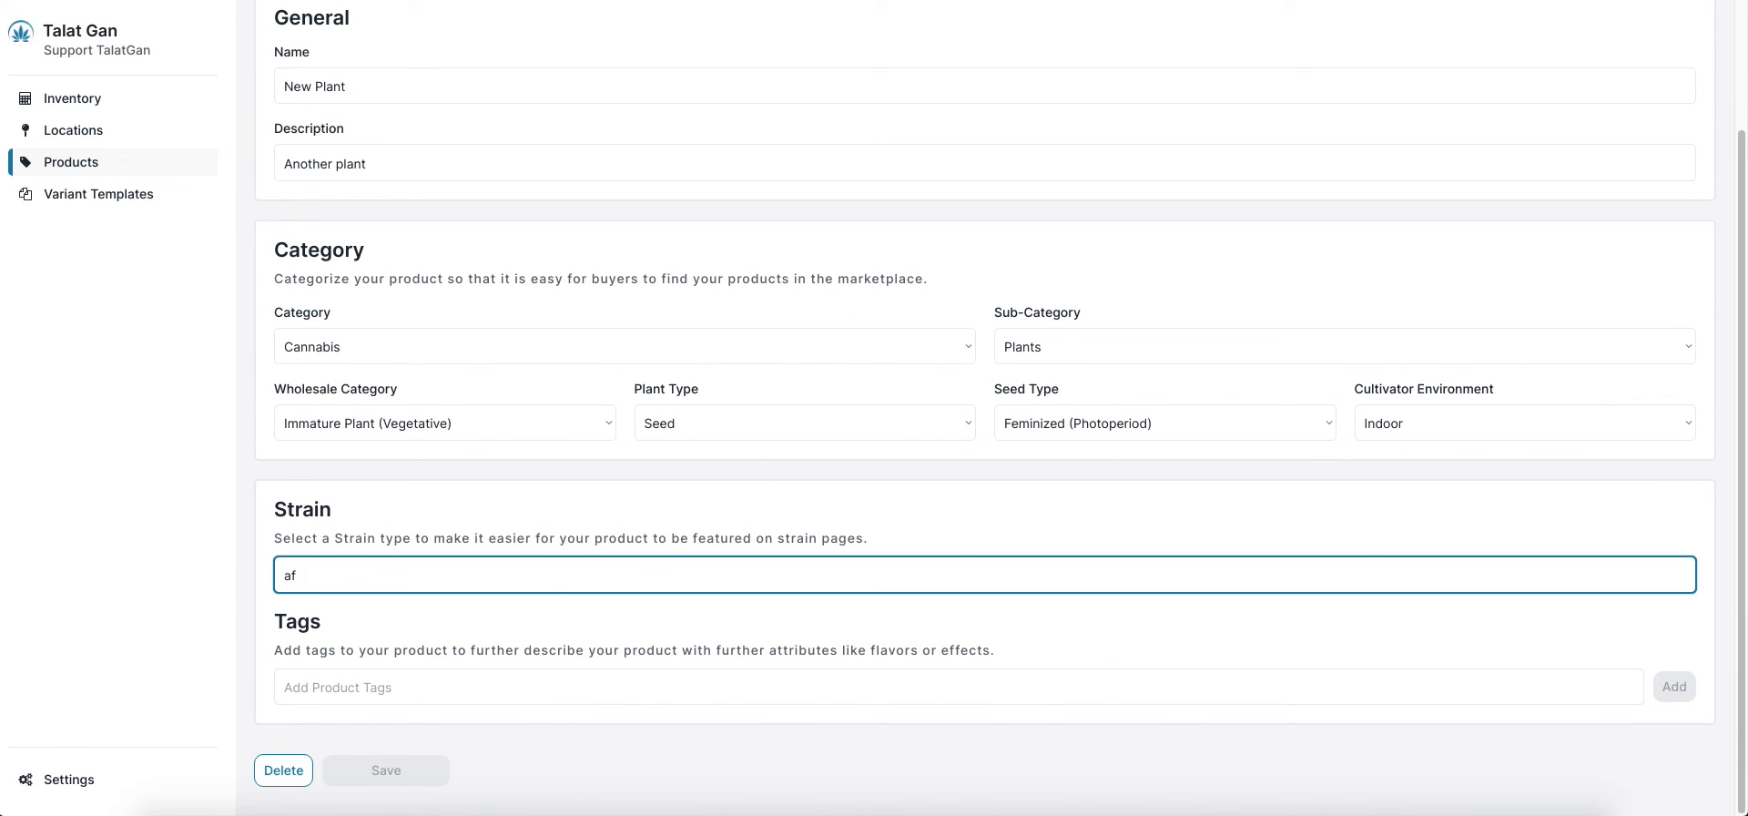
click(446, 612)
click(405, 770)
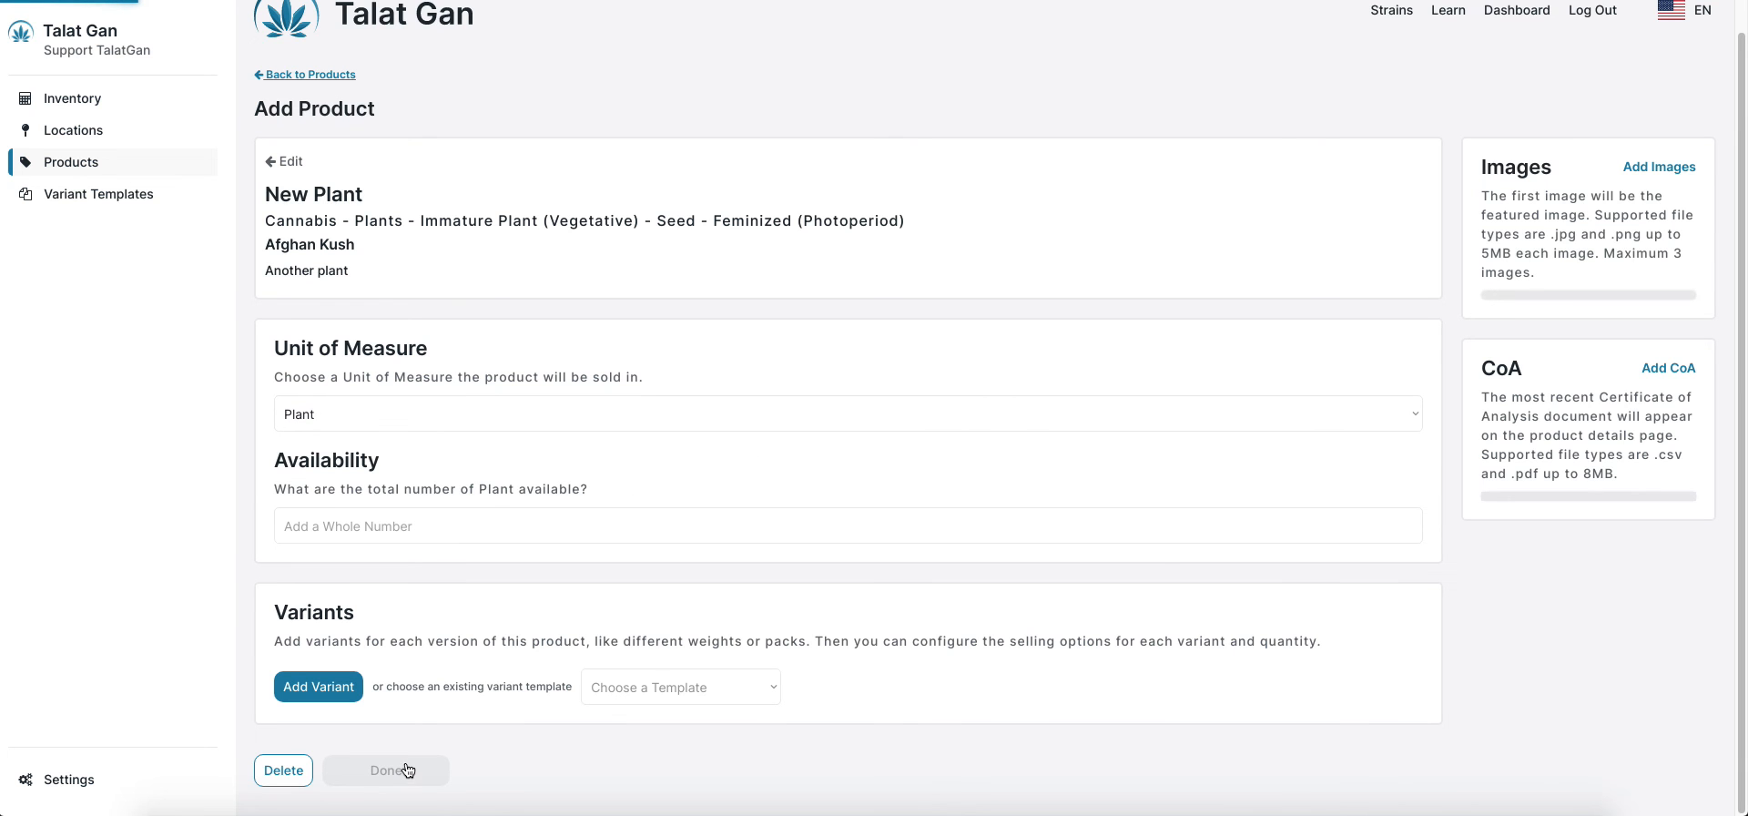
Step: Set the total number of plants available to 10,000
click(356, 532)
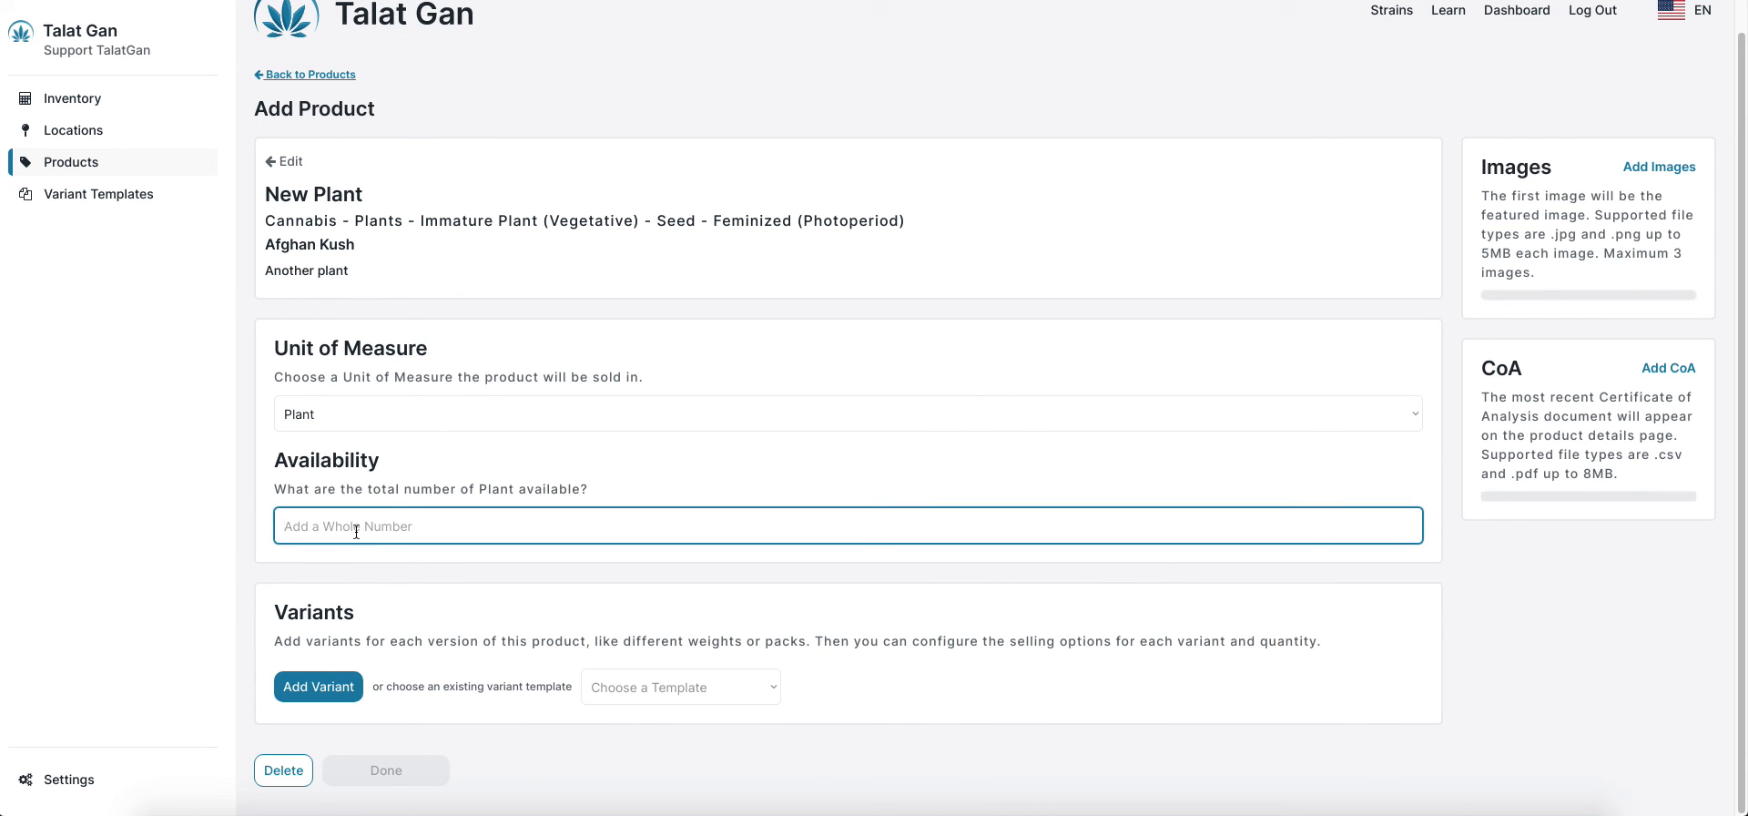
text(10,000)
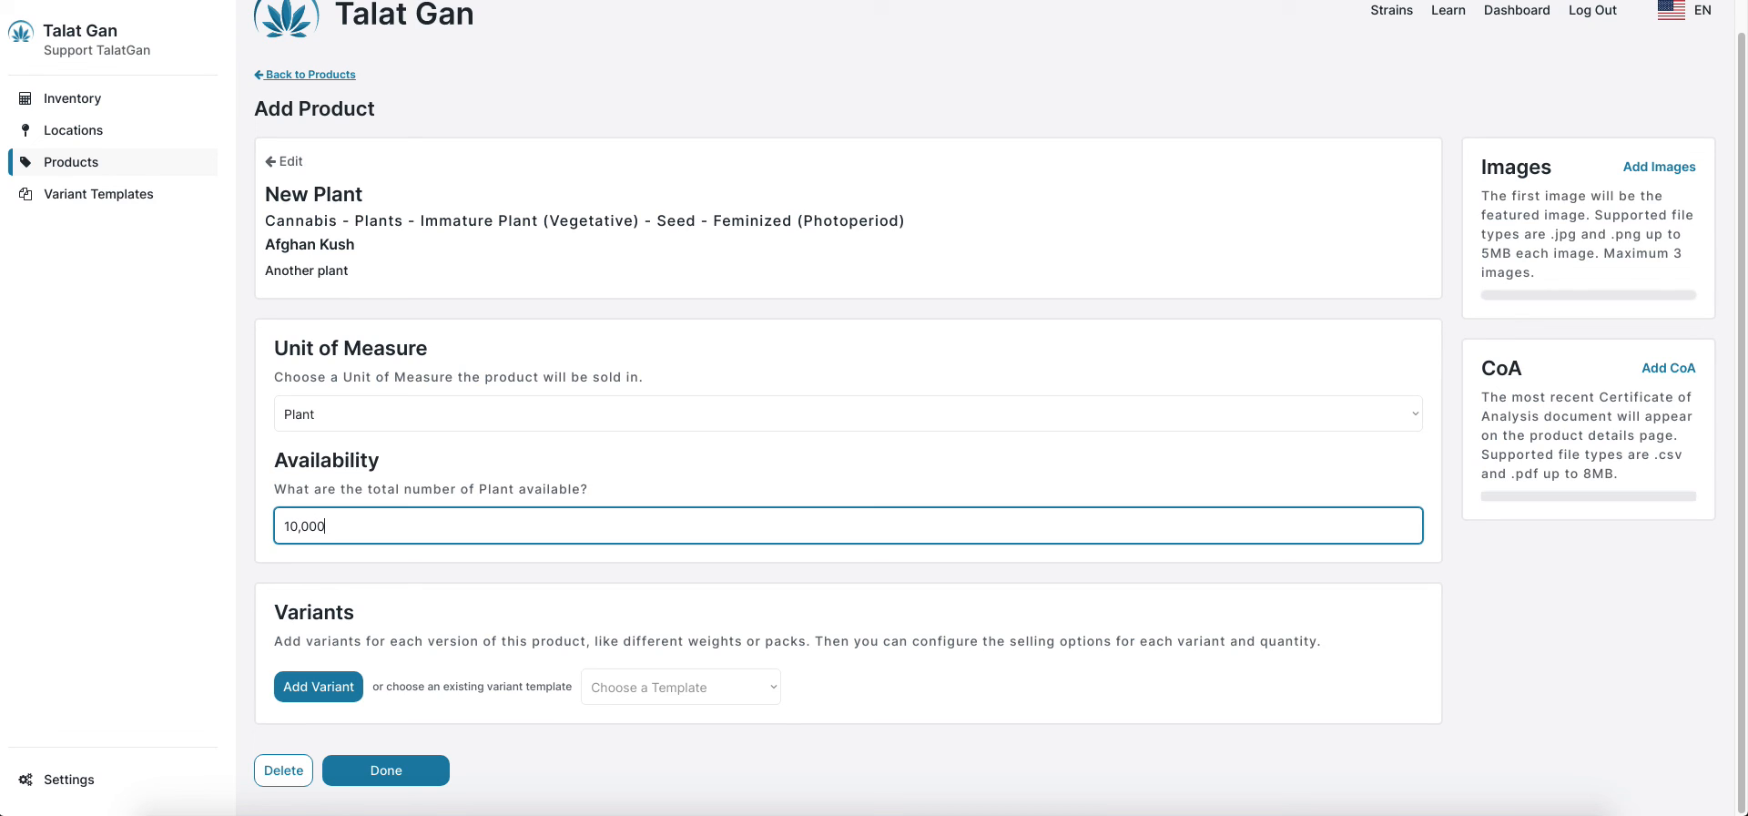
click(370, 559)
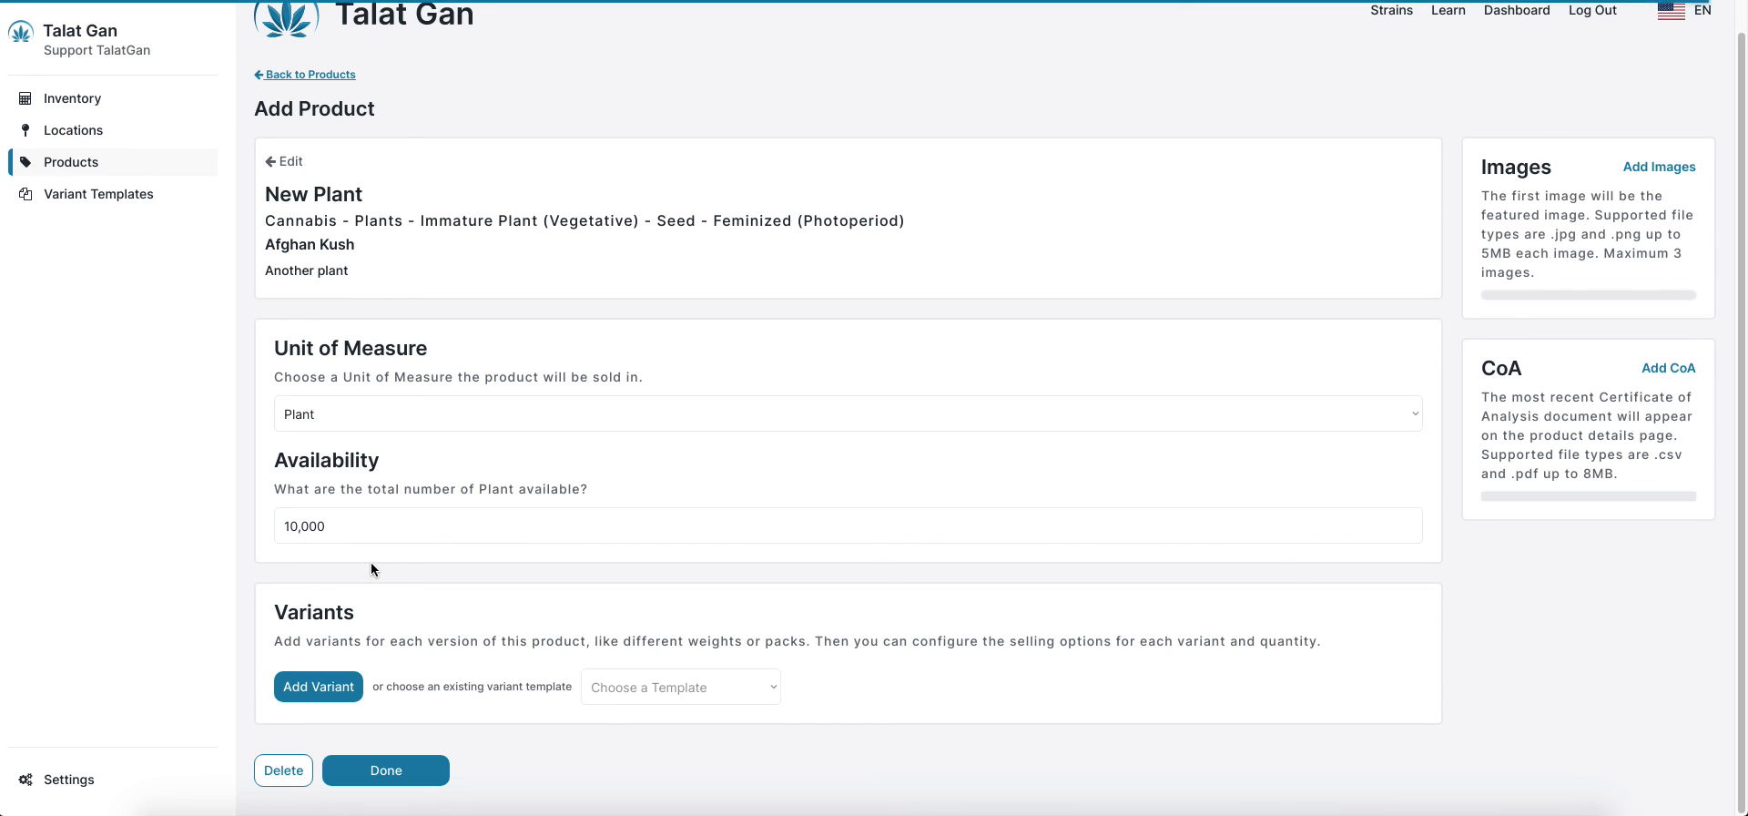
Step: Apply the existing Plants variant template to the product and finish adding it
click(656, 688)
click(650, 699)
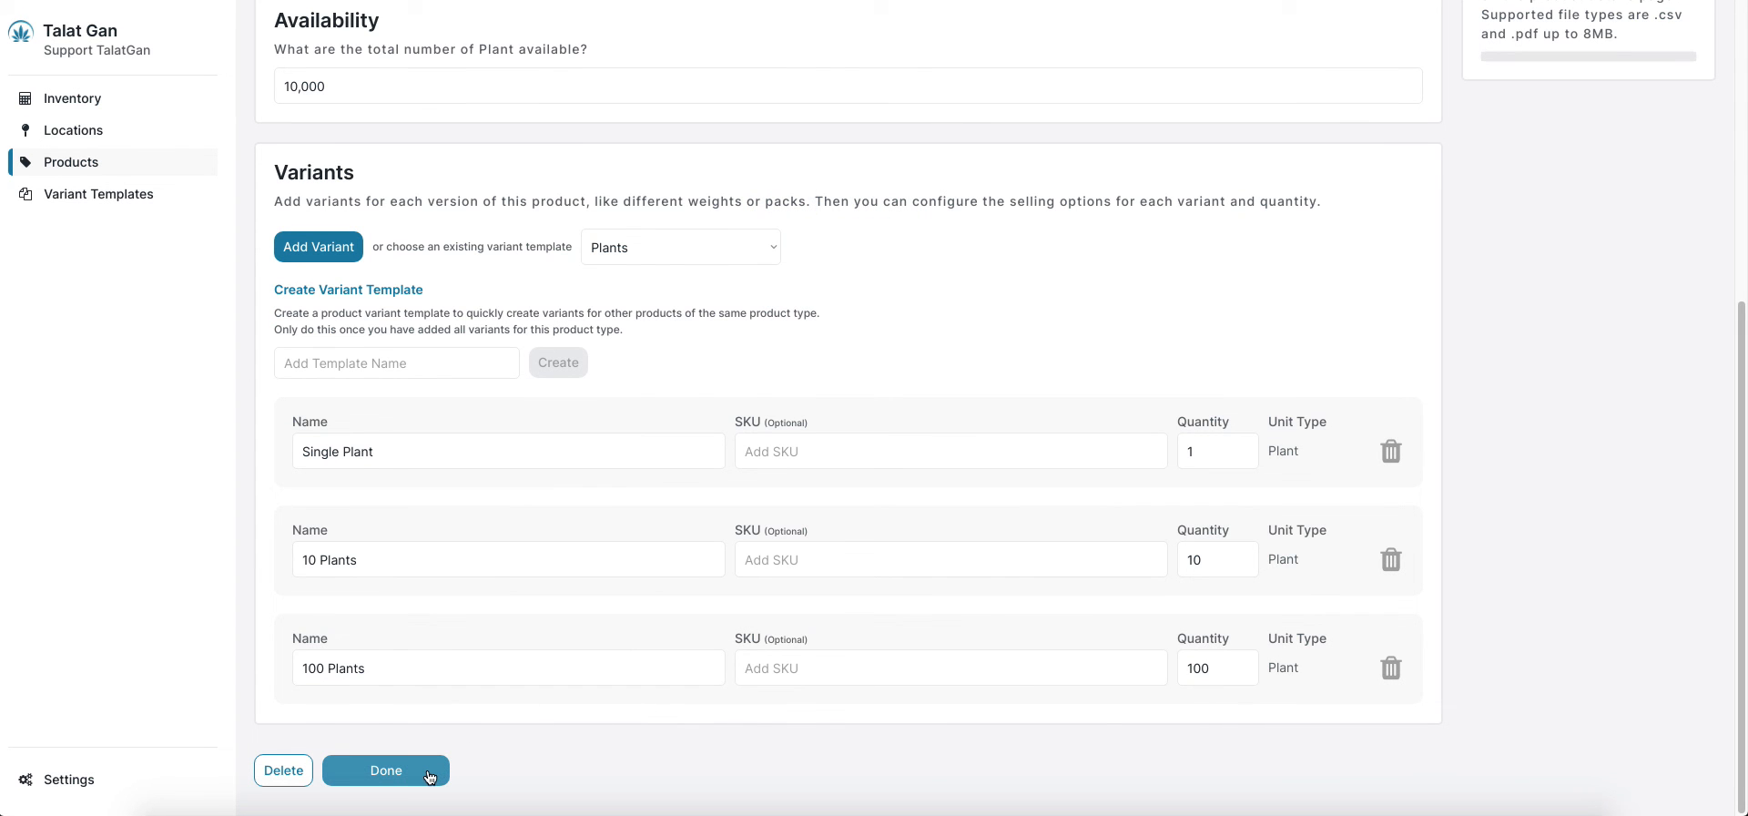
click(430, 776)
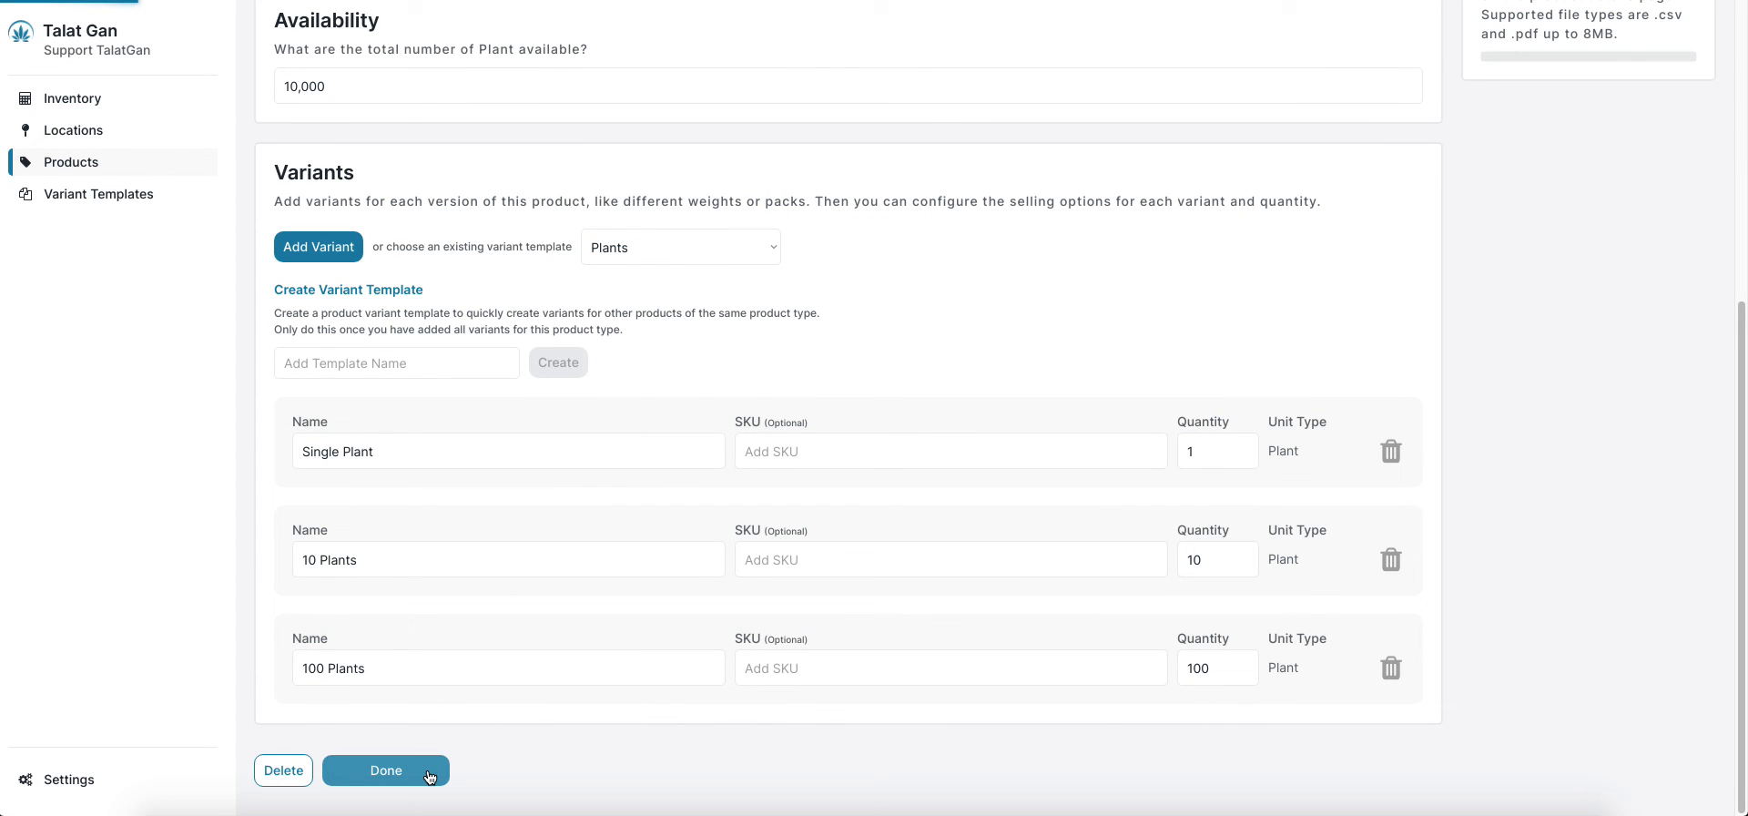